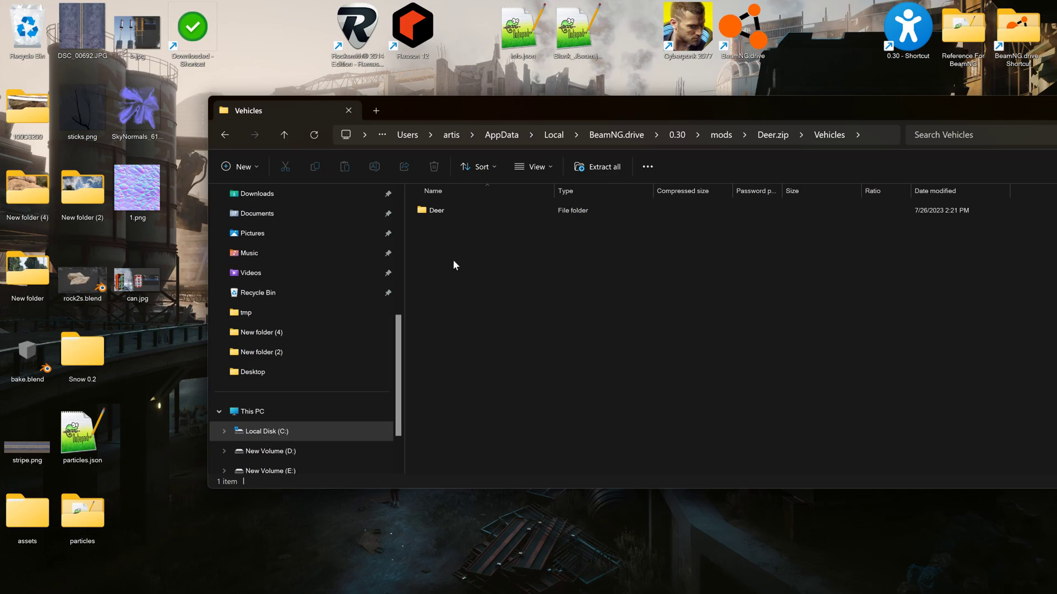
Copy the Deer folder from Deer.zip into the BeamNG.drive 0.30 vehicles folder
left_click(438, 212)
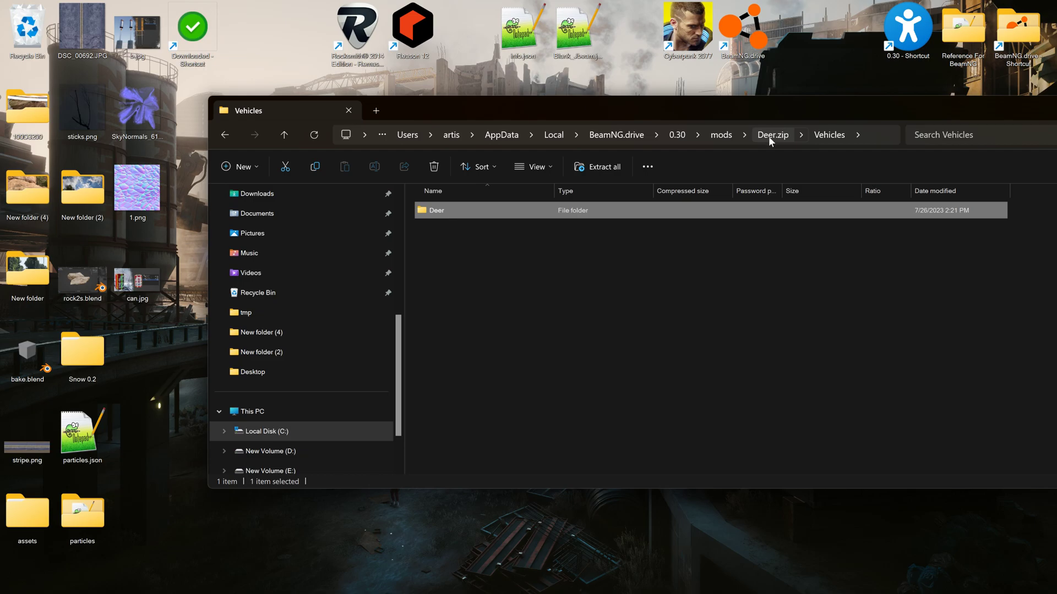
right_click(433, 214)
left_click(448, 263)
left_click(675, 135)
double_click(446, 391)
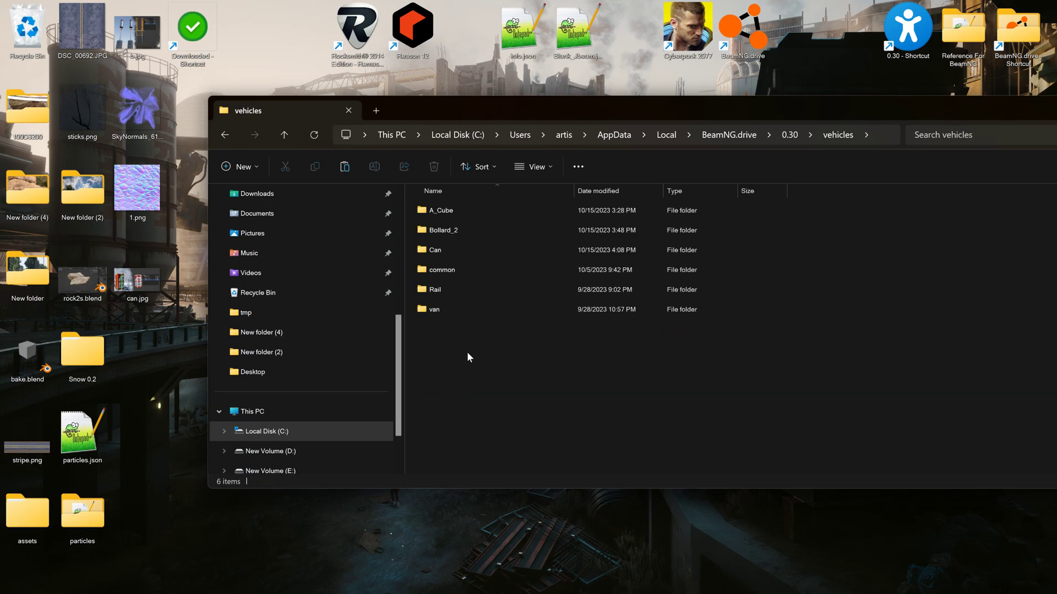
right_click(449, 337)
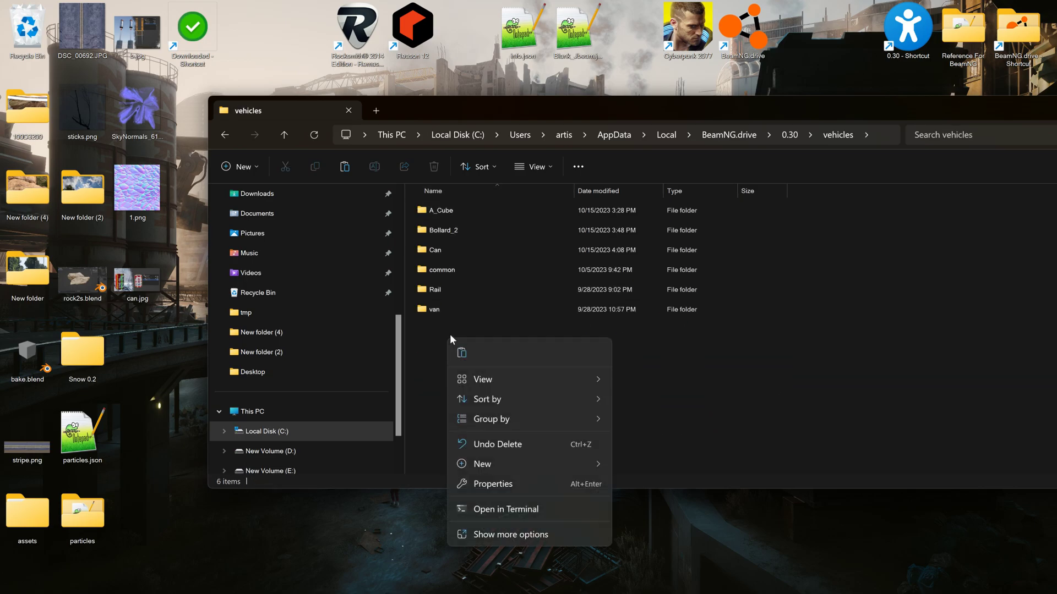
left_click(461, 352)
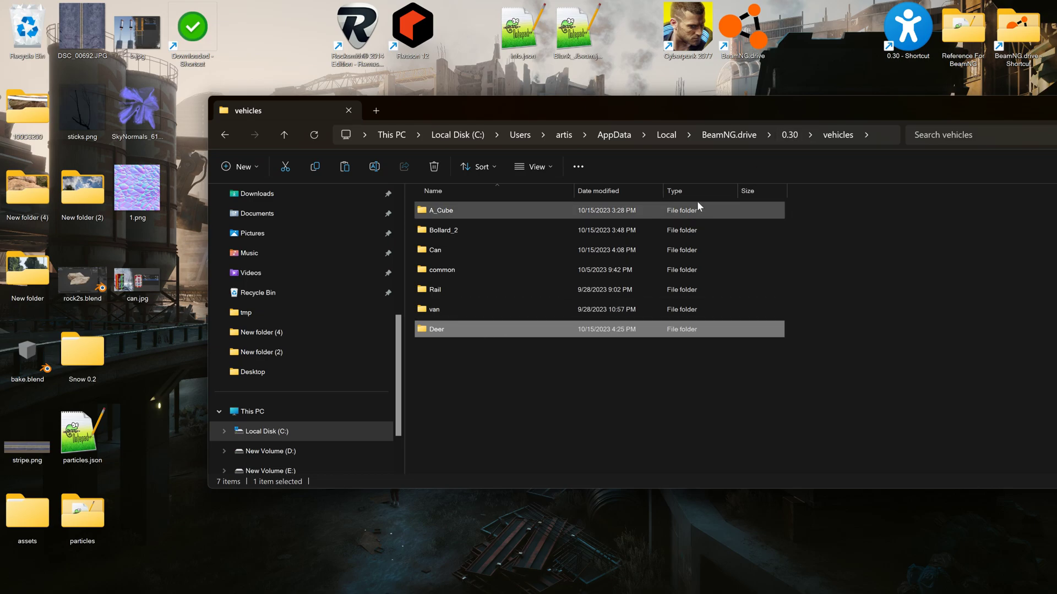
Delete Deer.zip from the 0.30 mods folder
left_click(790, 135)
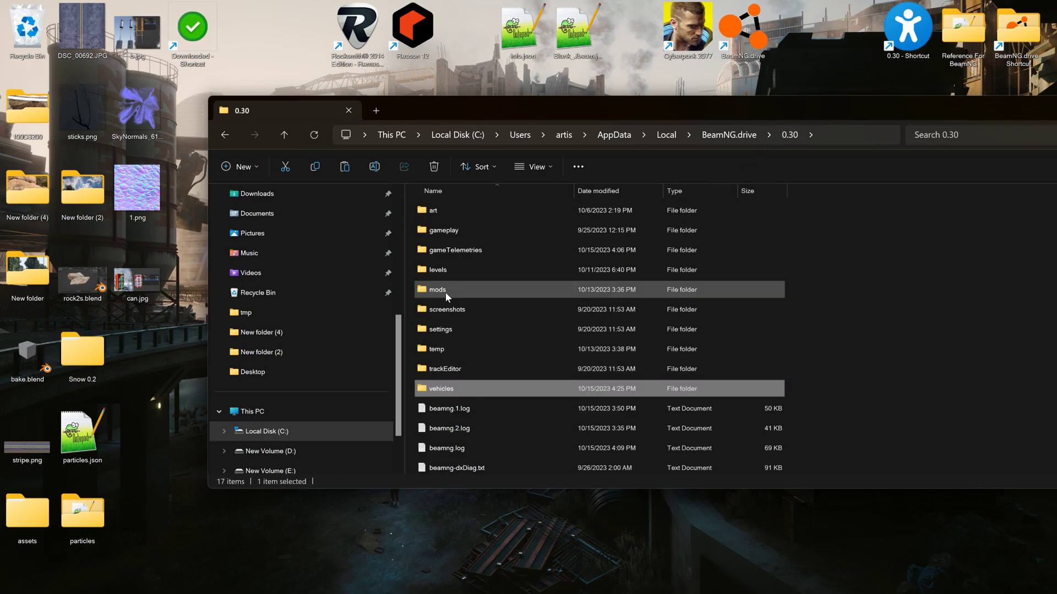
double_click(445, 290)
left_click(436, 273)
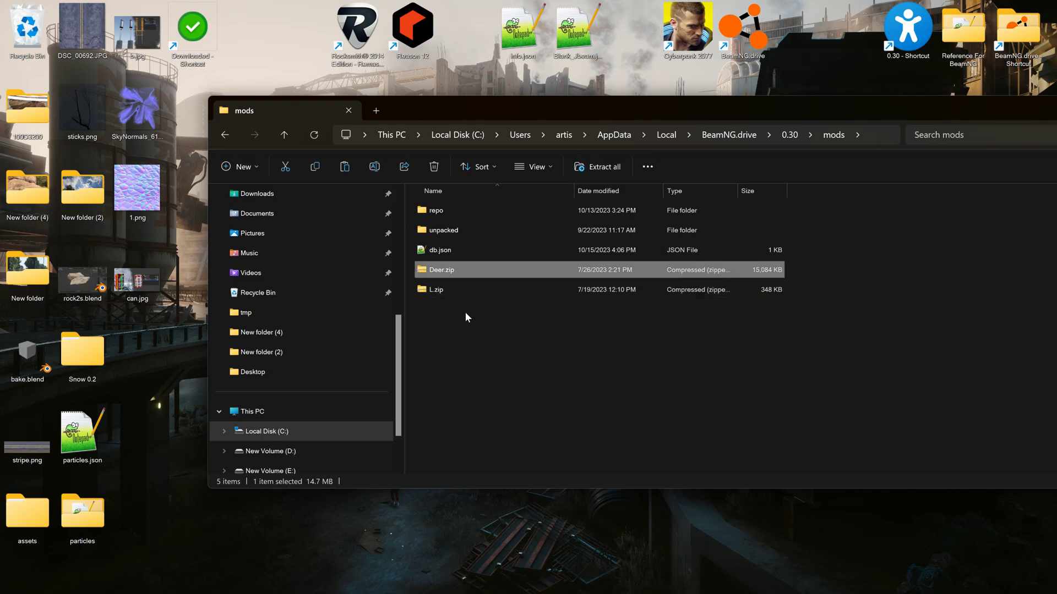
key("Delete")
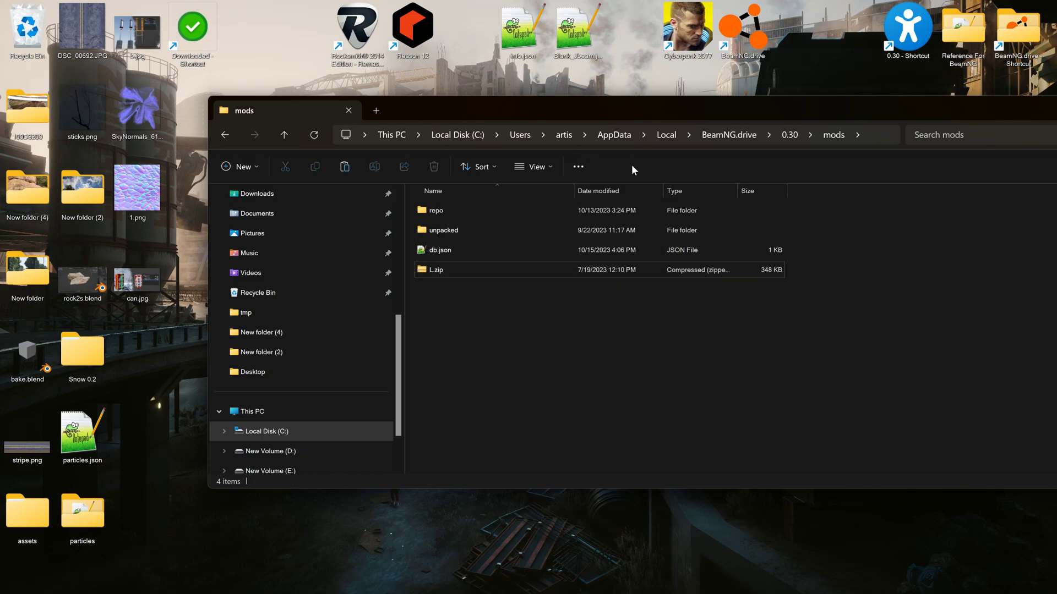
Import the Deer part from vehicles/Deer/Deer.jbeam as a JBeam file into the empty scene
left_click_drag(771, 116, 647, 138)
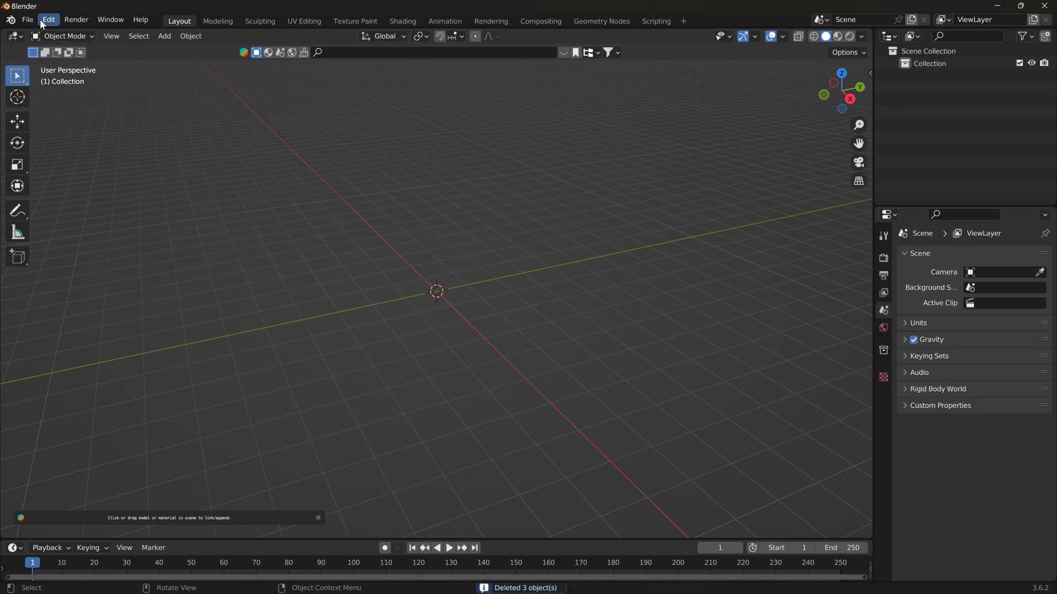
left_click(28, 20)
mouse_move(69, 187)
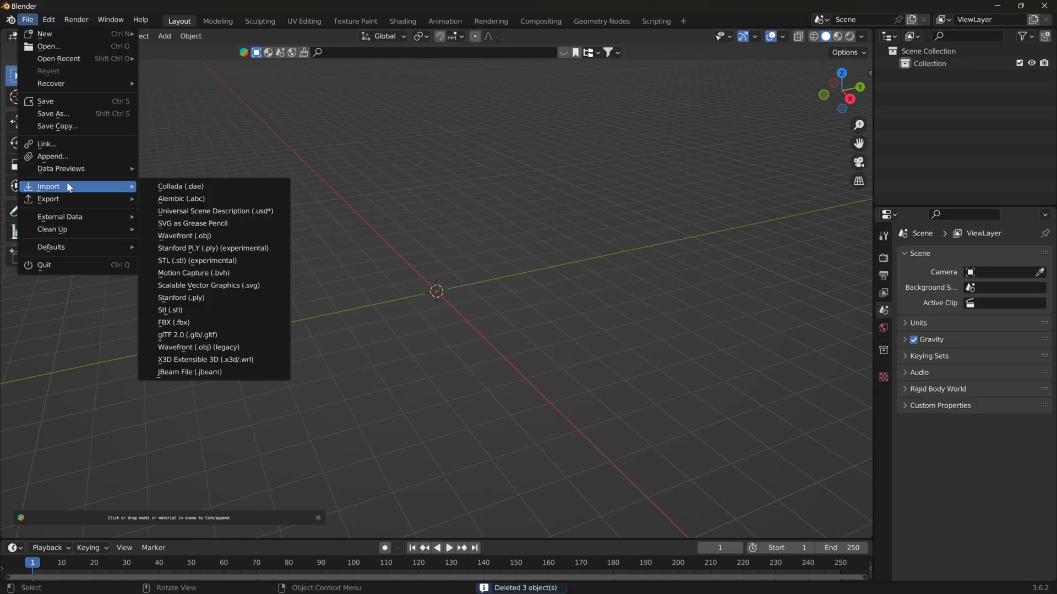
left_click(223, 371)
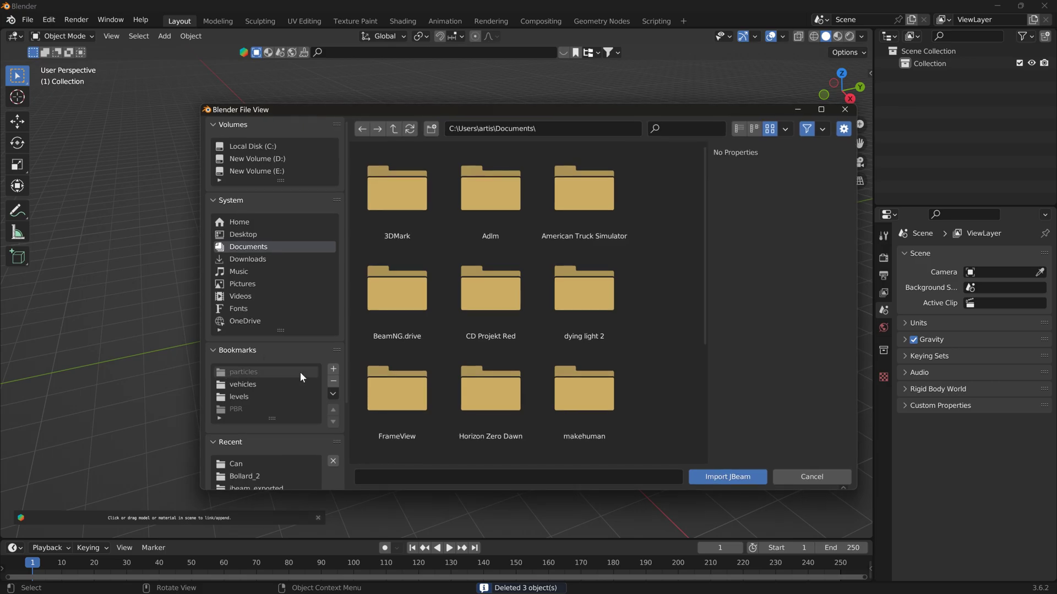
left_click(242, 385)
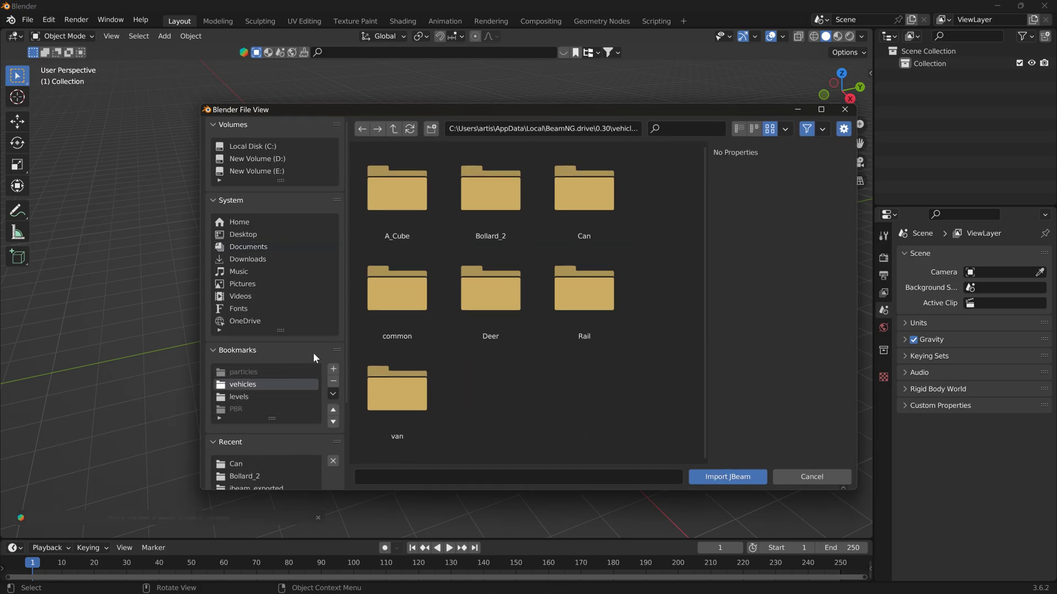
double_click(490, 293)
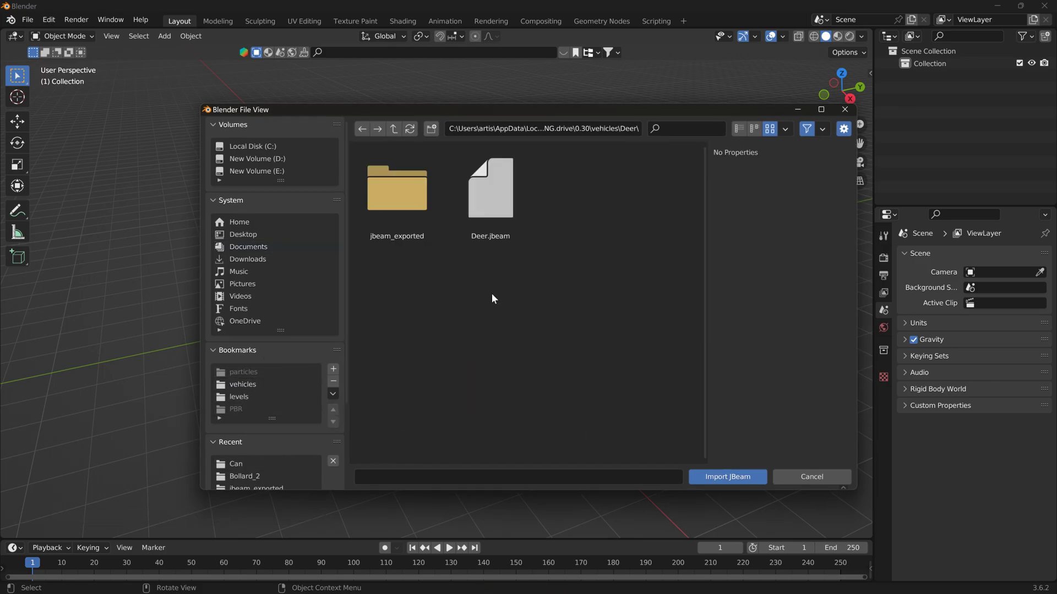
left_click(487, 192)
double_click(487, 191)
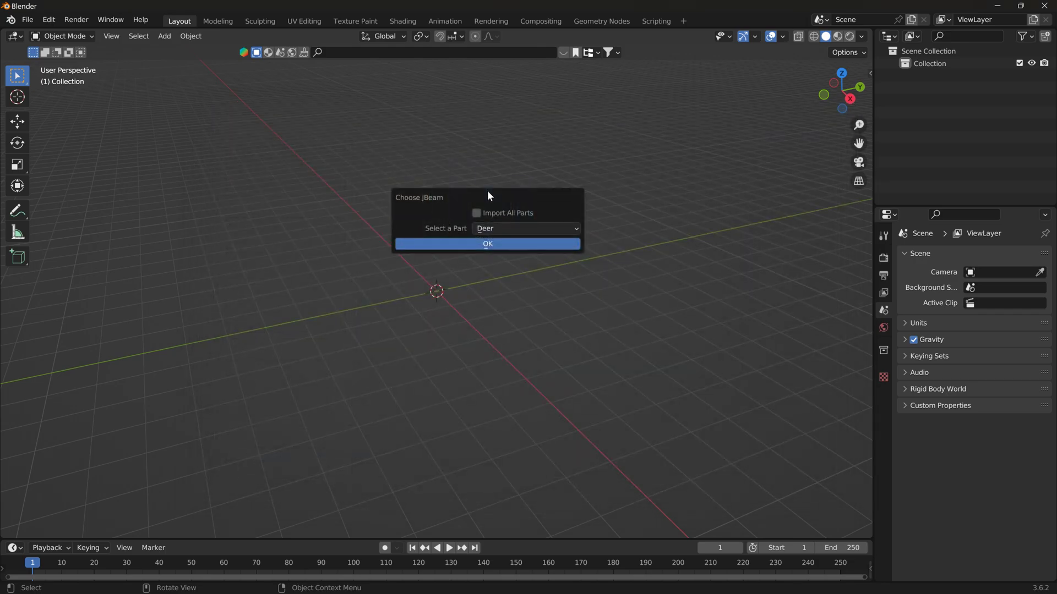
left_click(491, 229)
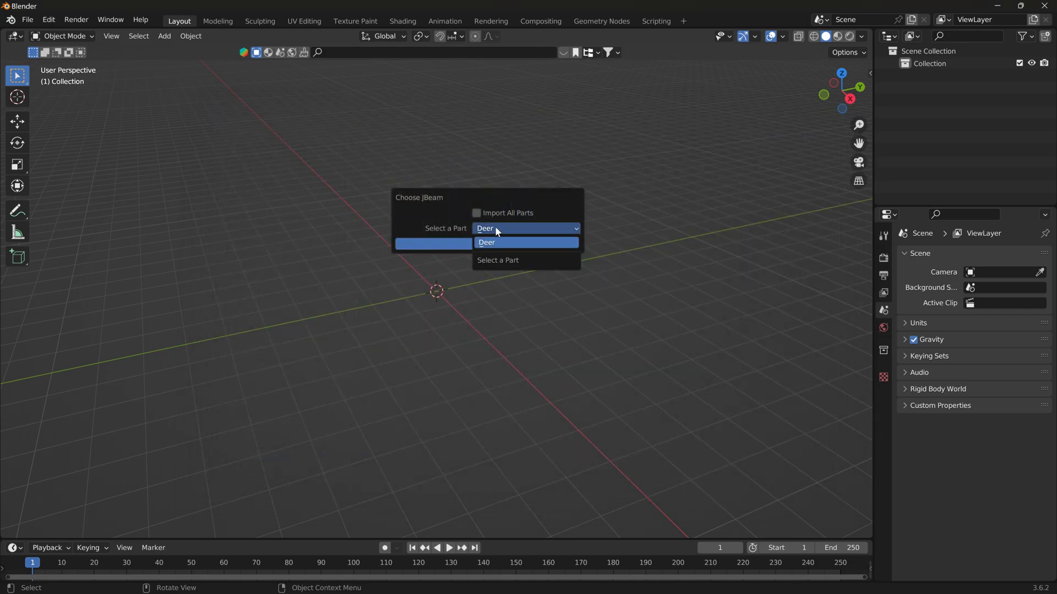
left_click(494, 227)
left_click(486, 245)
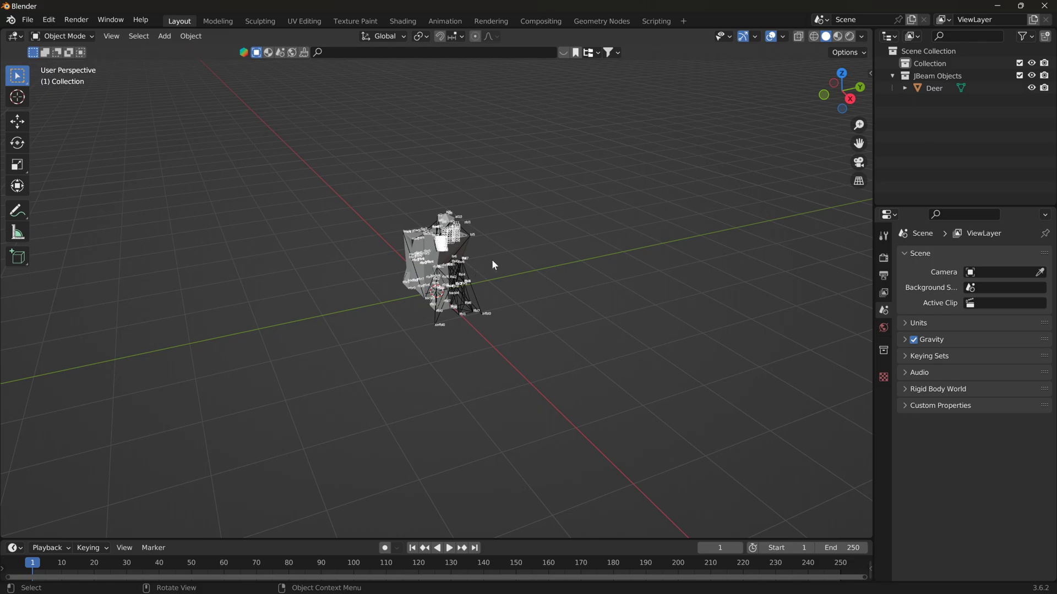
Orbit around the imported JBeam, then pick untitled.dae from the Deer folder for Collada import
scroll(492, 265, "up", 3)
middle_click_drag(543, 243, 615, 222)
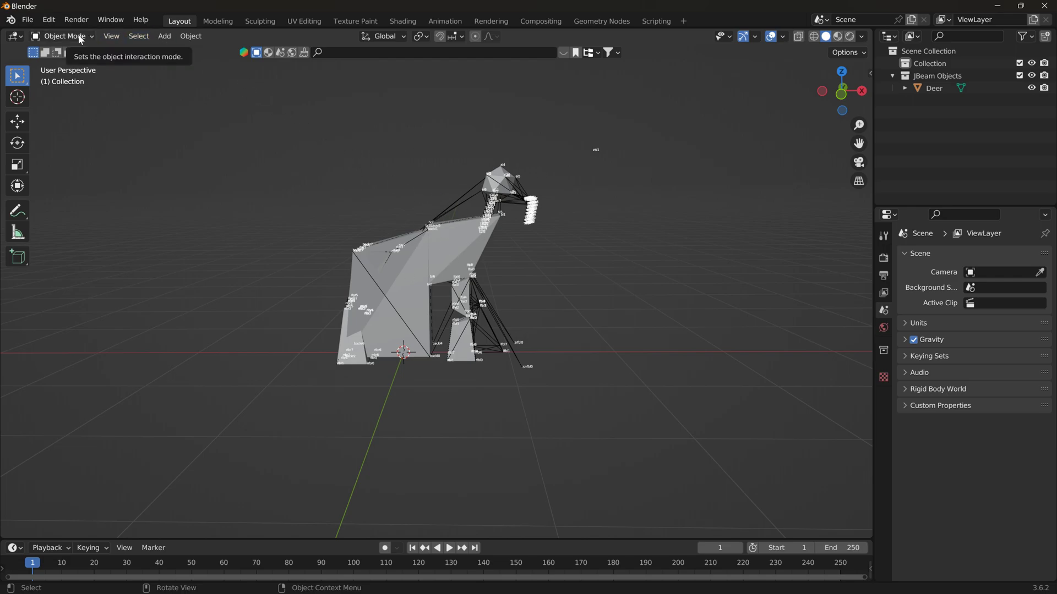
left_click(27, 19)
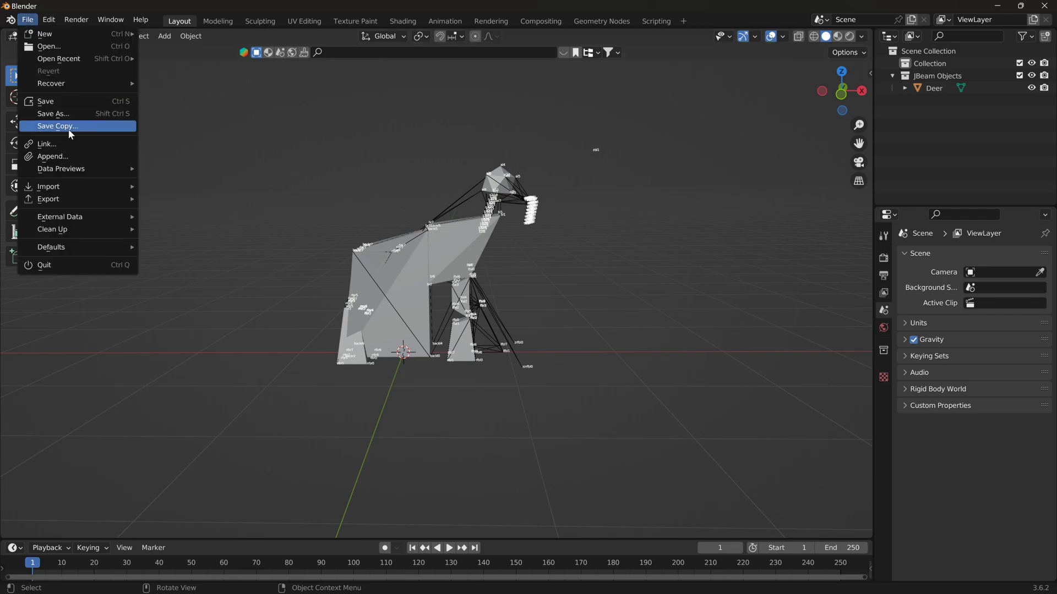
mouse_move(74, 180)
left_click(166, 187)
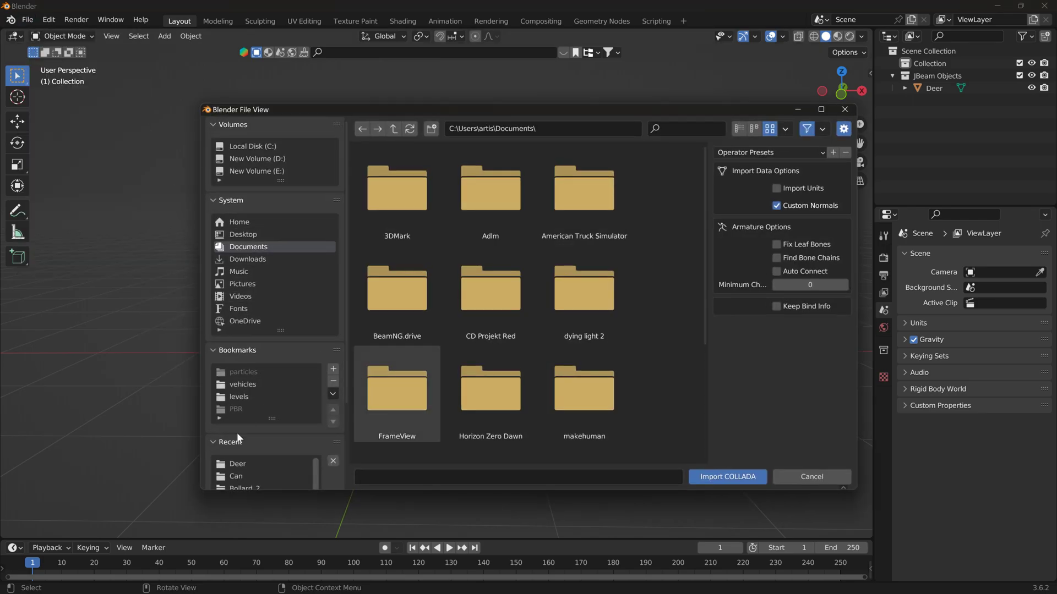
left_click(240, 464)
left_click(497, 195)
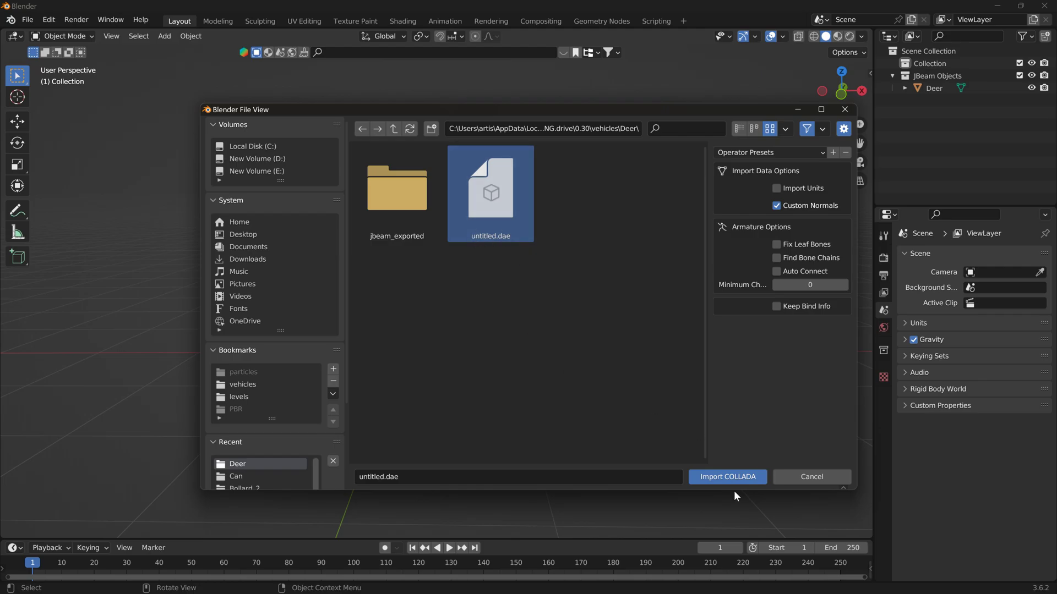
left_click(731, 474)
middle_click_drag(574, 271, 405, 263)
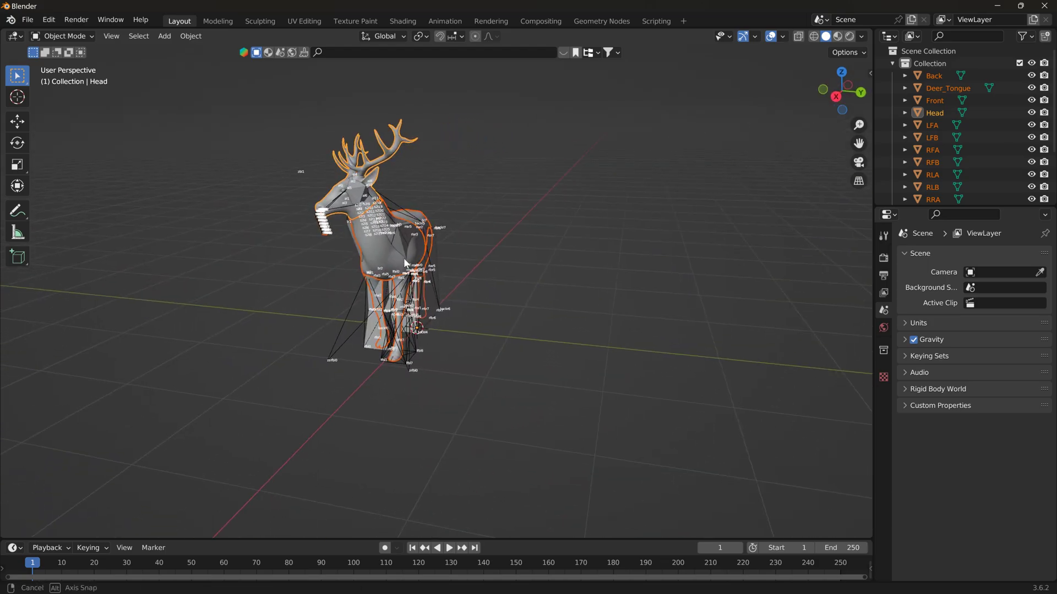
scroll(388, 181, "up", 5)
middle_click_drag(390, 172, 486, 256)
scroll(484, 239, "up", 3)
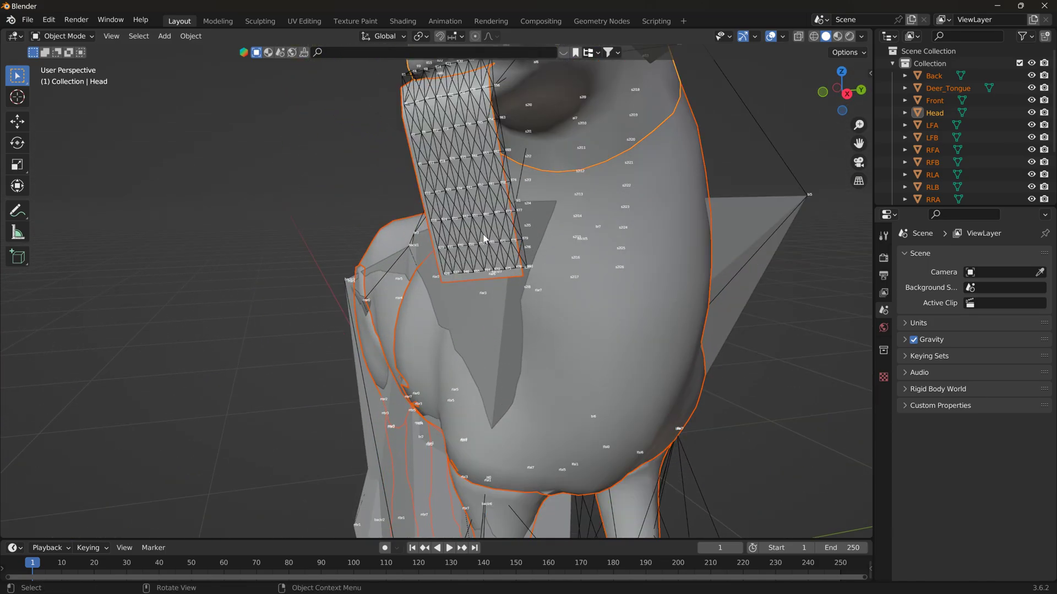
middle_click_drag(475, 194, 410, 211)
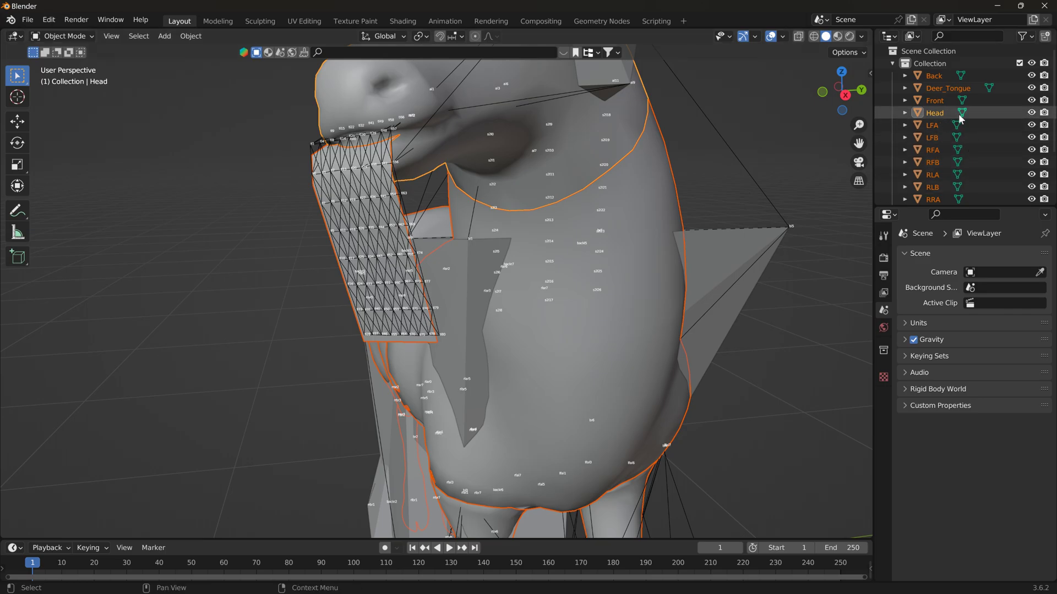
scroll(958, 117, "down", 2)
scroll(958, 118, "down", 4)
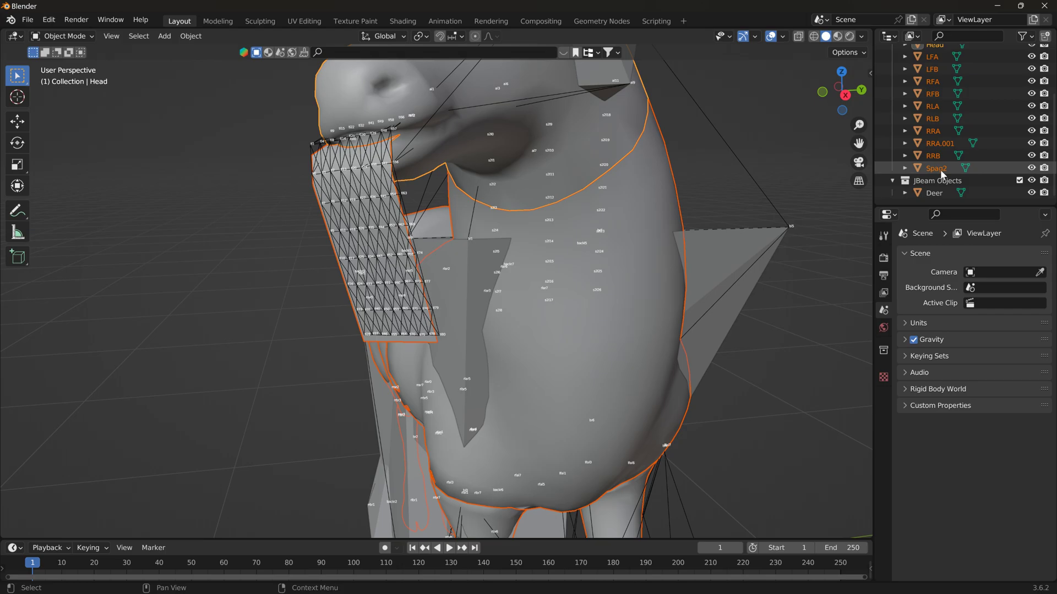
scroll(936, 93, "up", 5)
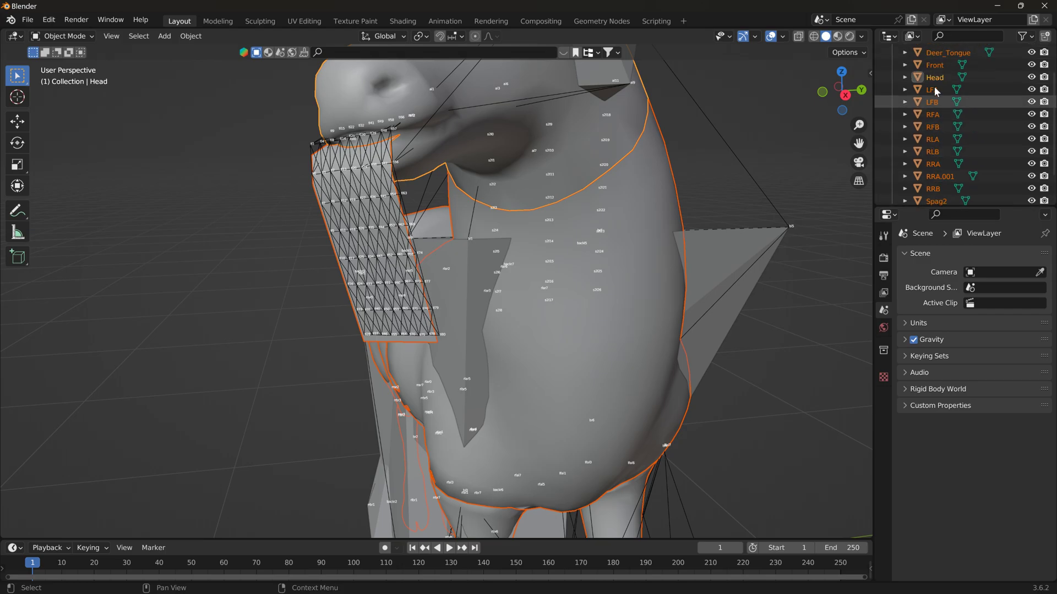
scroll(935, 93, "down", 3)
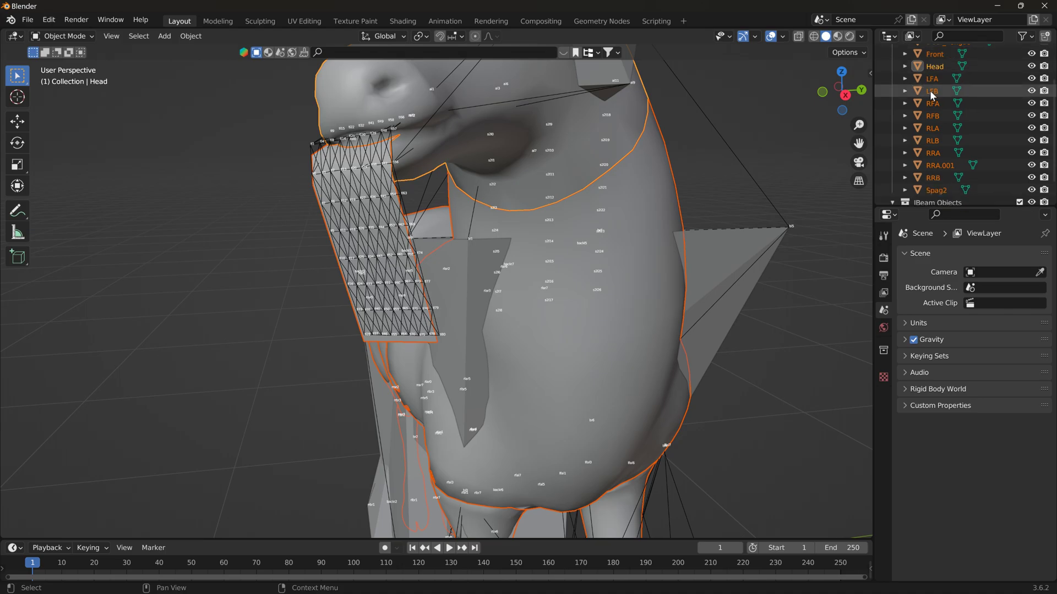
scroll(778, 207, "down", 6)
mouse_move(778, 207)
middle_mouse_down()
mouse_move(801, 213)
mouse_move(734, 213)
mouse_move(761, 206)
middle_mouse_up()
left_click(633, 174)
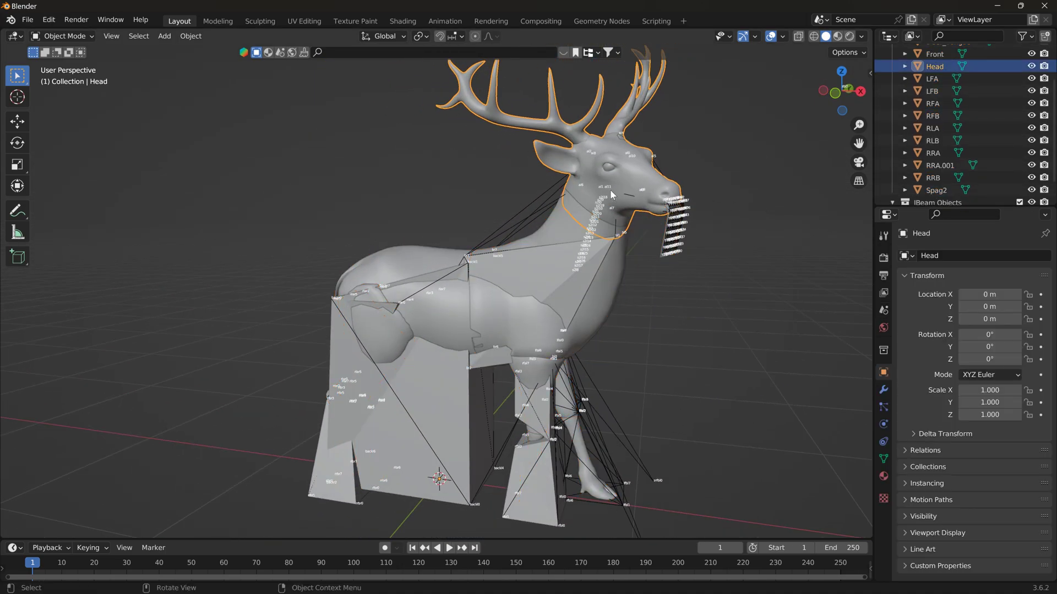
left_click(432, 355)
left_click(431, 355)
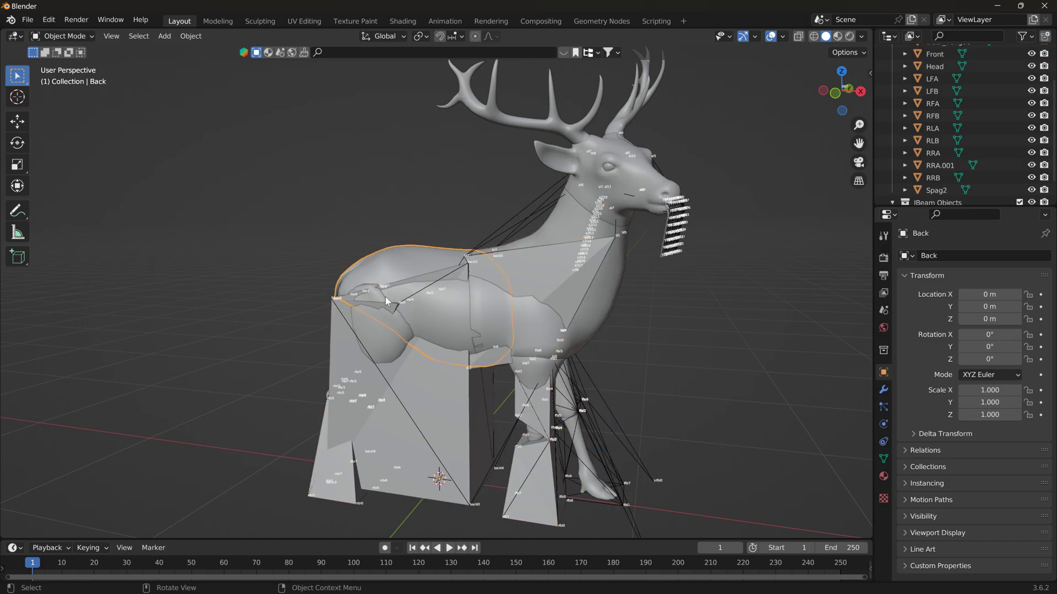
left_click(431, 355)
left_click(537, 381)
left_click(705, 299)
scroll(702, 283, "down", 4)
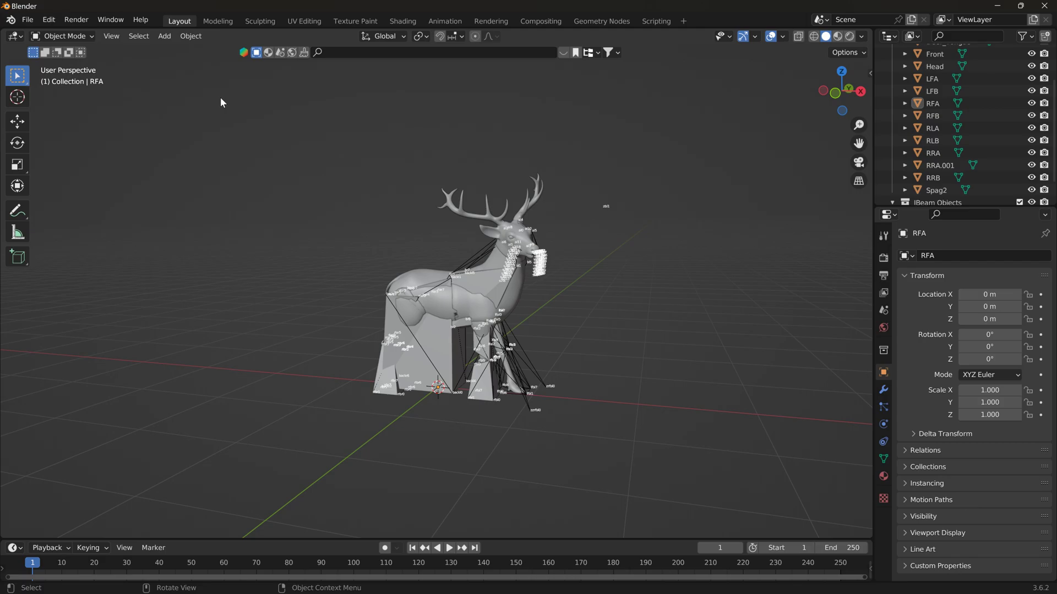
Select all objects and scale the deer mesh and JBeam nodes up by 2.956
key("a")
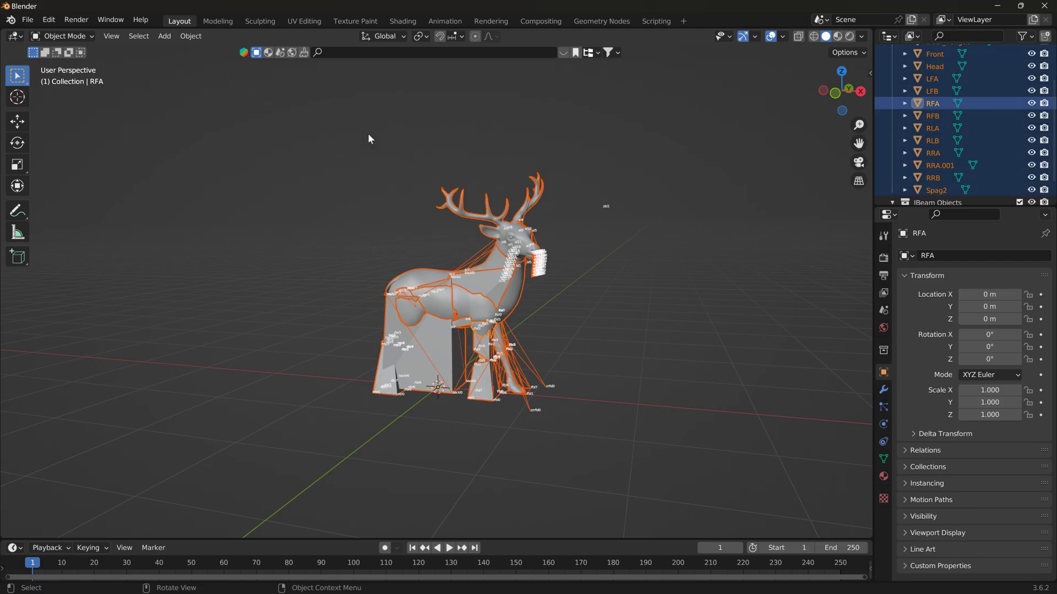
key("s")
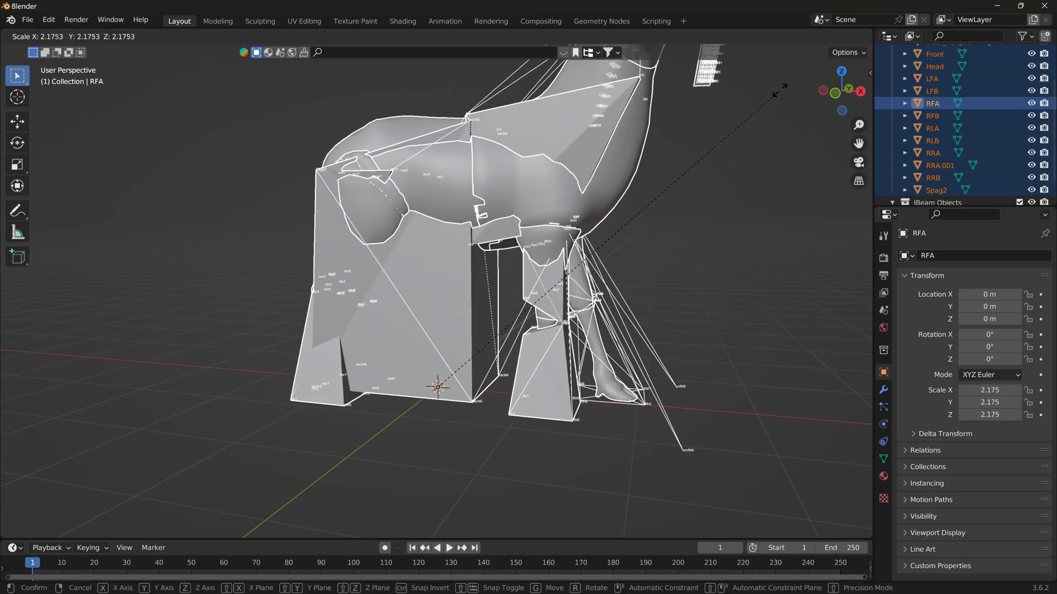
left_click(762, 58)
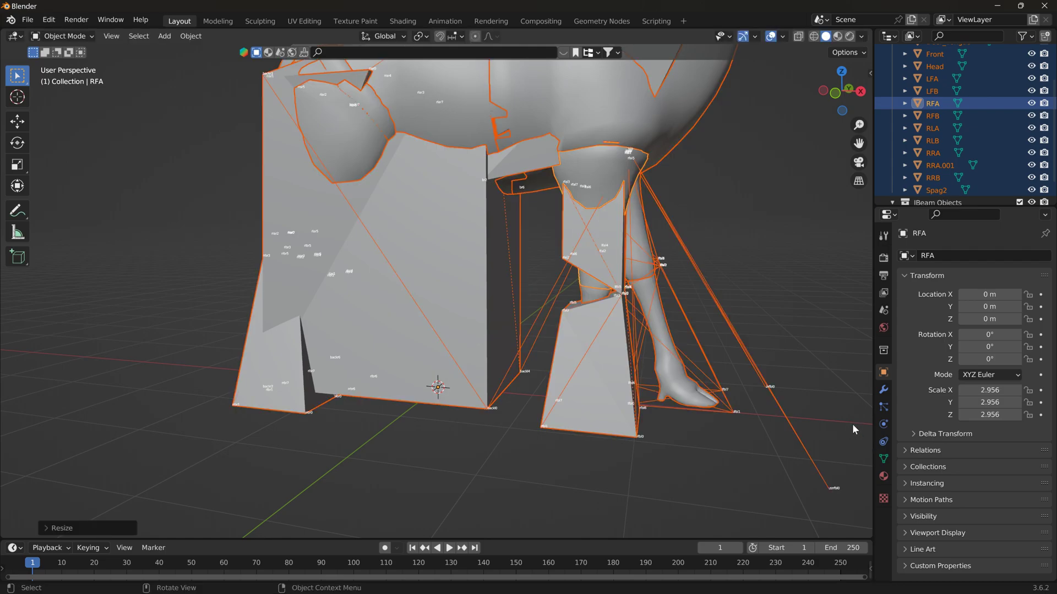
scroll(834, 397, "down", 4)
middle_click_drag(733, 323, 772, 450, "shift")
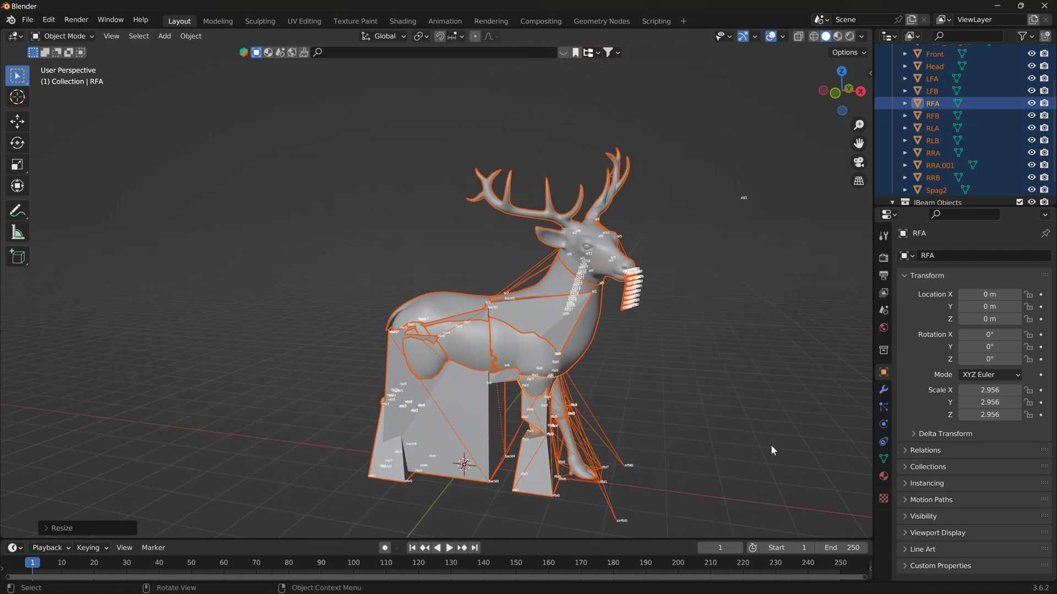
scroll(946, 159, "down", 1)
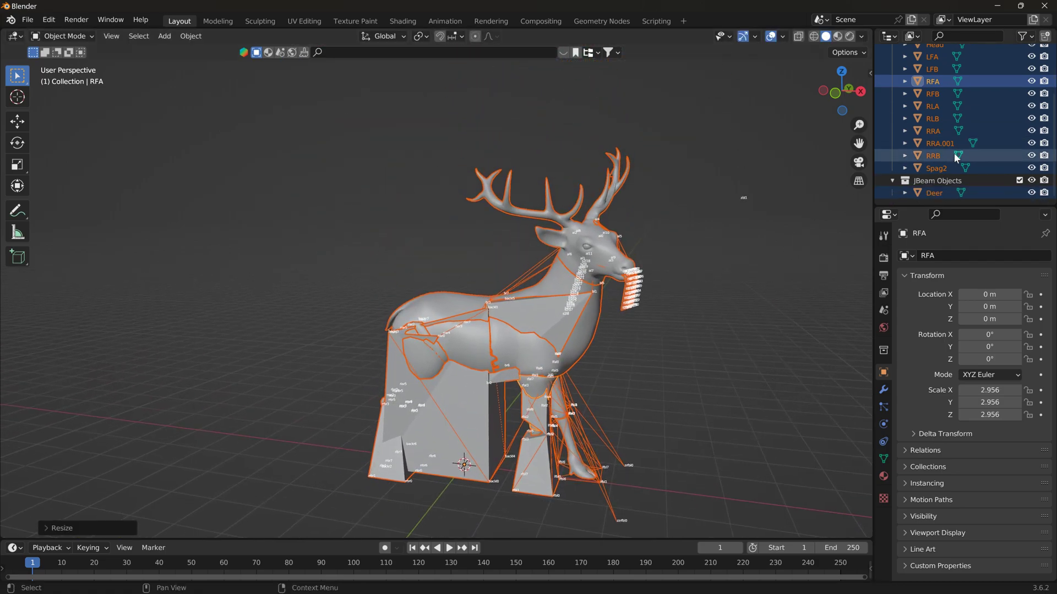
left_click(909, 181)
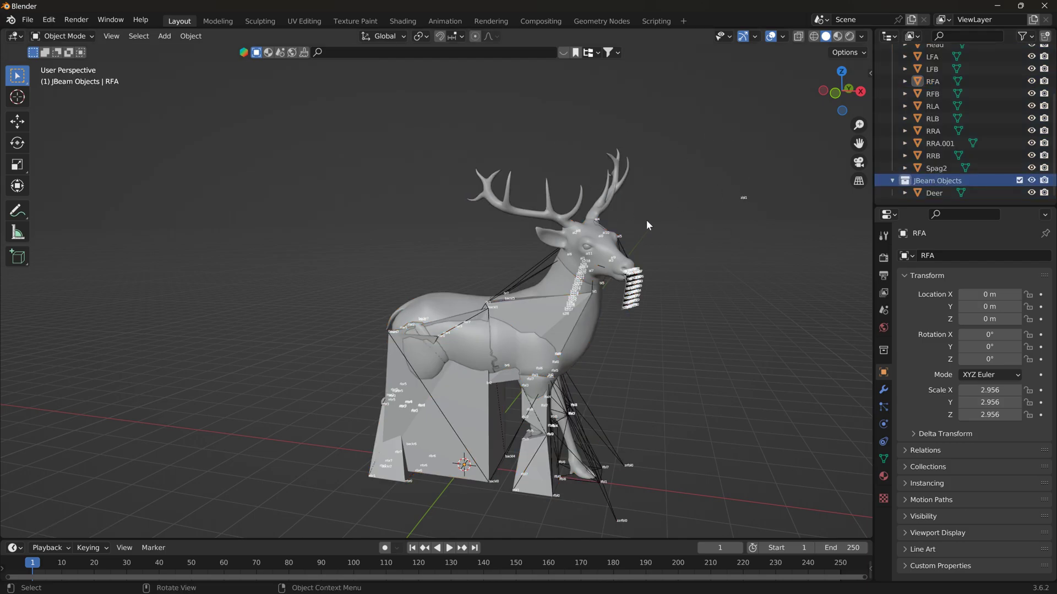
left_click(27, 20)
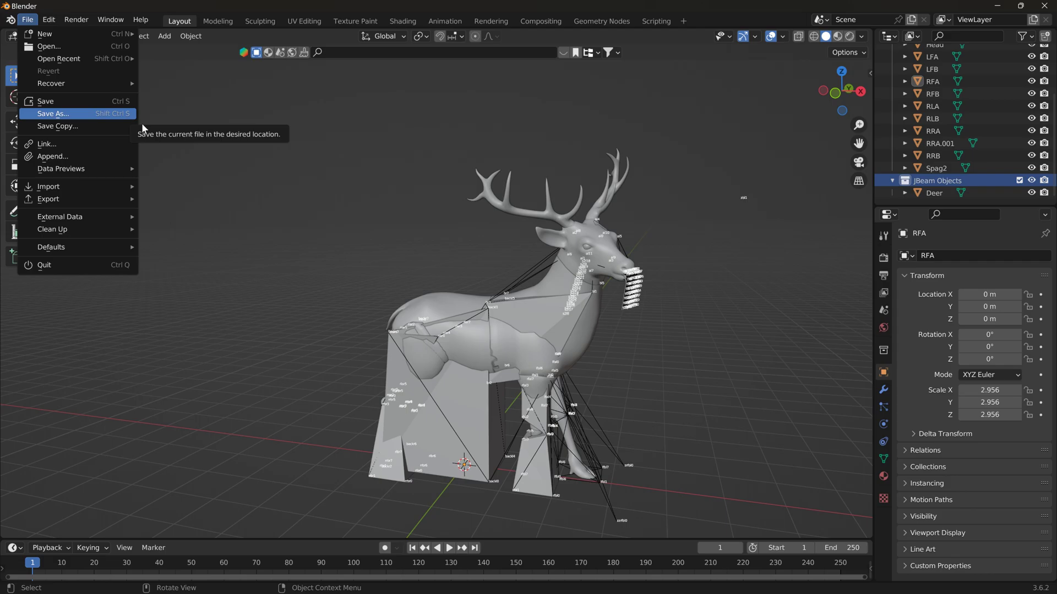
Save the scaled deer scene as untitled12.blend in the BeamNG Deer vehicle folder
left_click(114, 114)
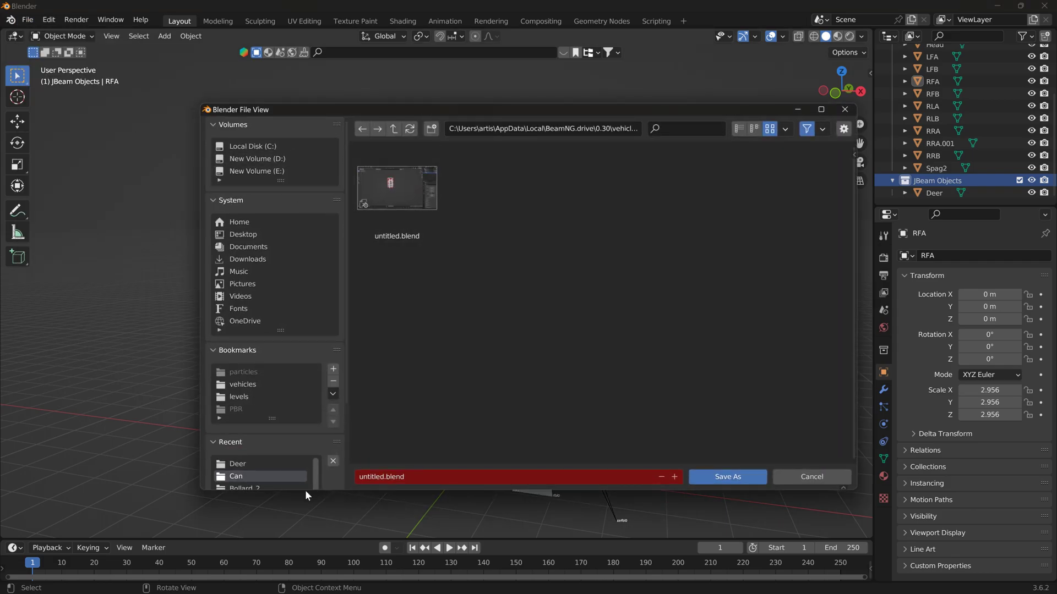
left_click(245, 465)
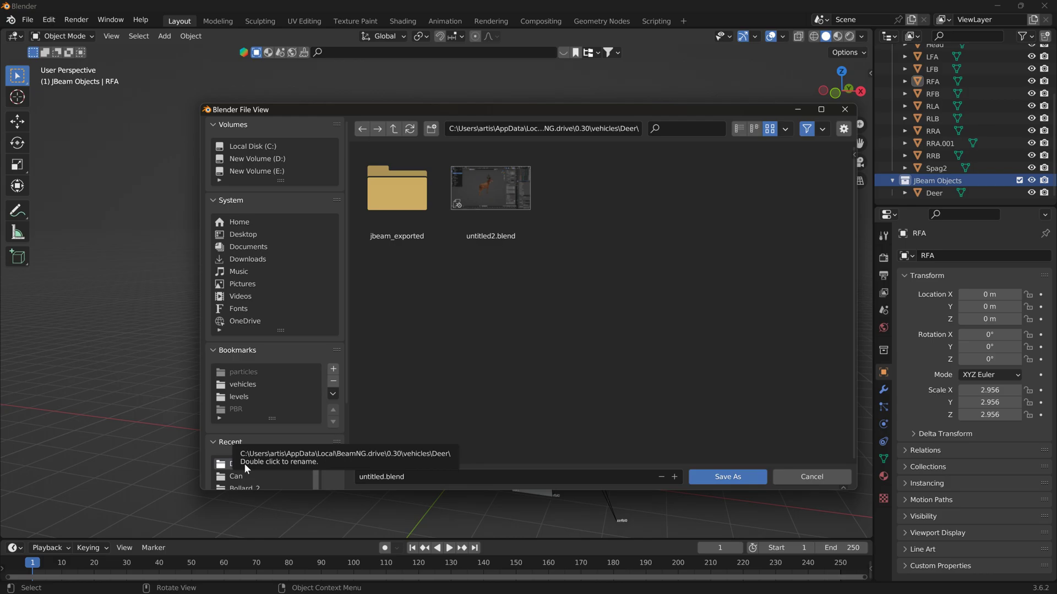
left_click(485, 209)
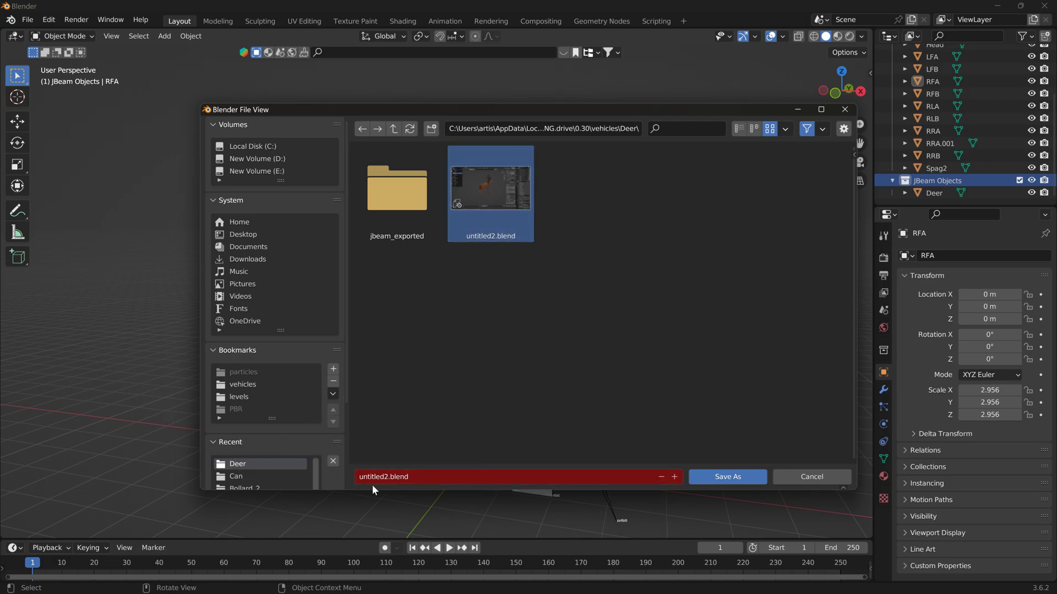
left_click(383, 478)
type("1")
left_click(728, 476)
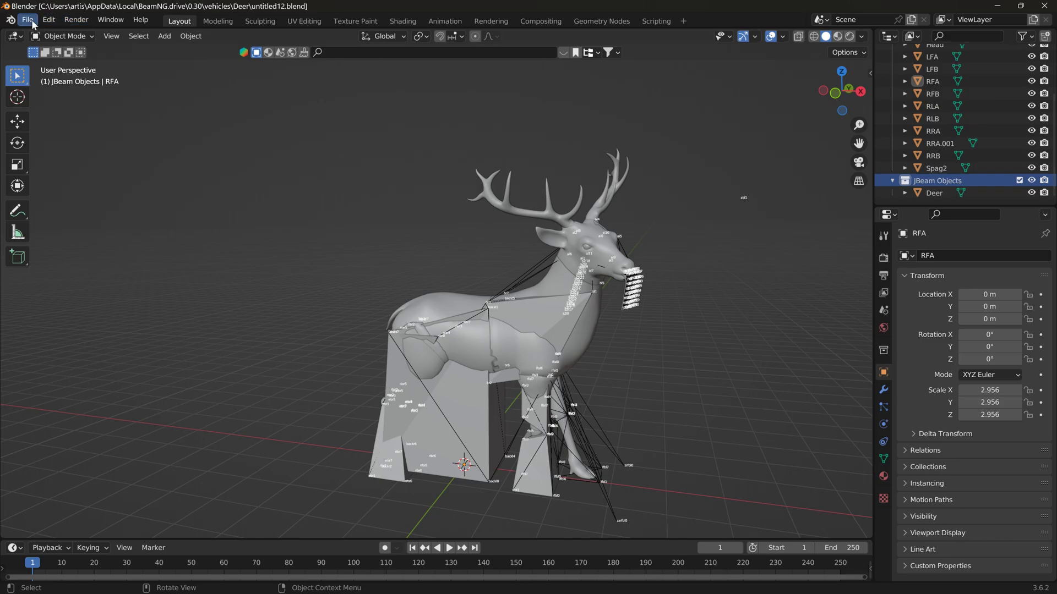
Select the Deer object and export it as JBeam, overwriting Deer.jbeam
left_click(934, 194)
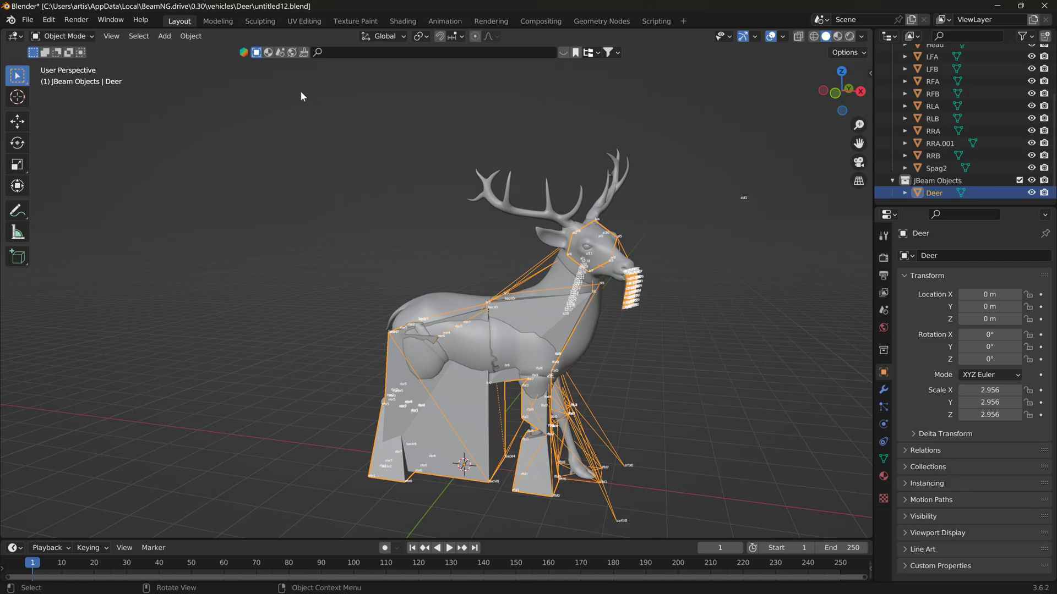
left_click(27, 20)
mouse_move(60, 230)
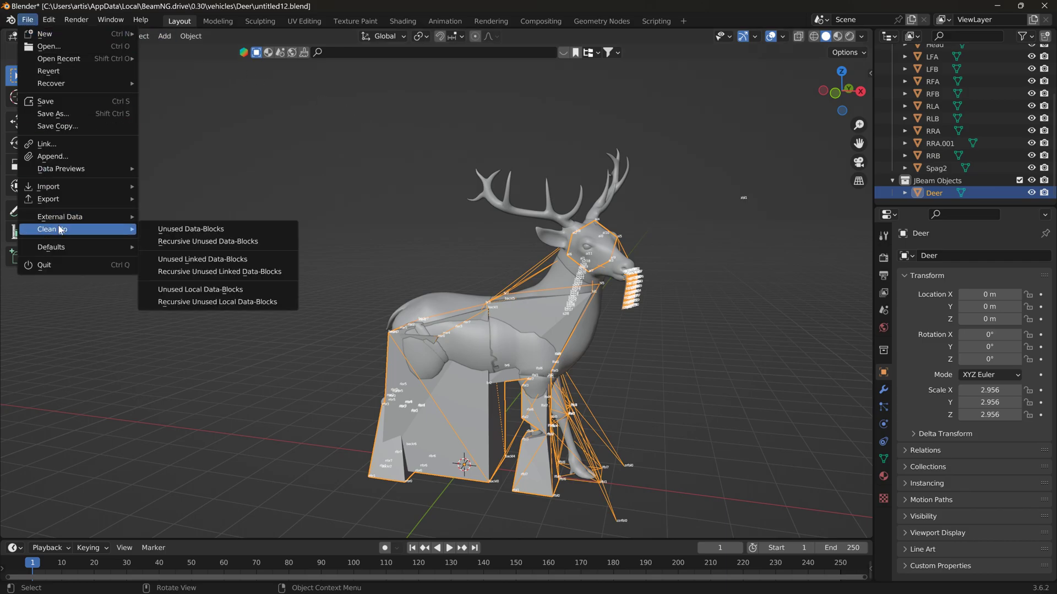
mouse_move(61, 199)
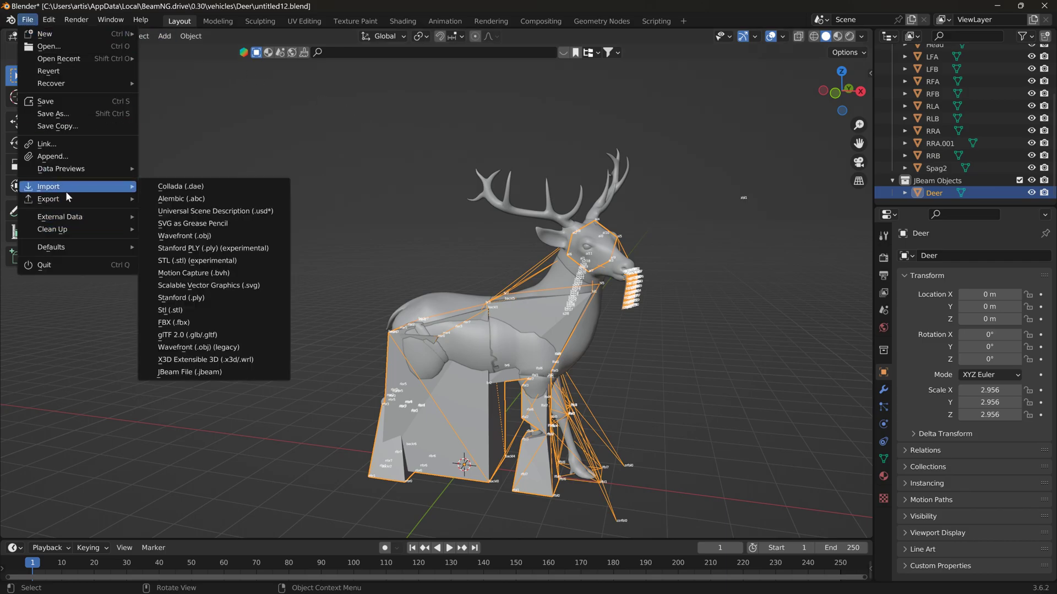
left_click(208, 372)
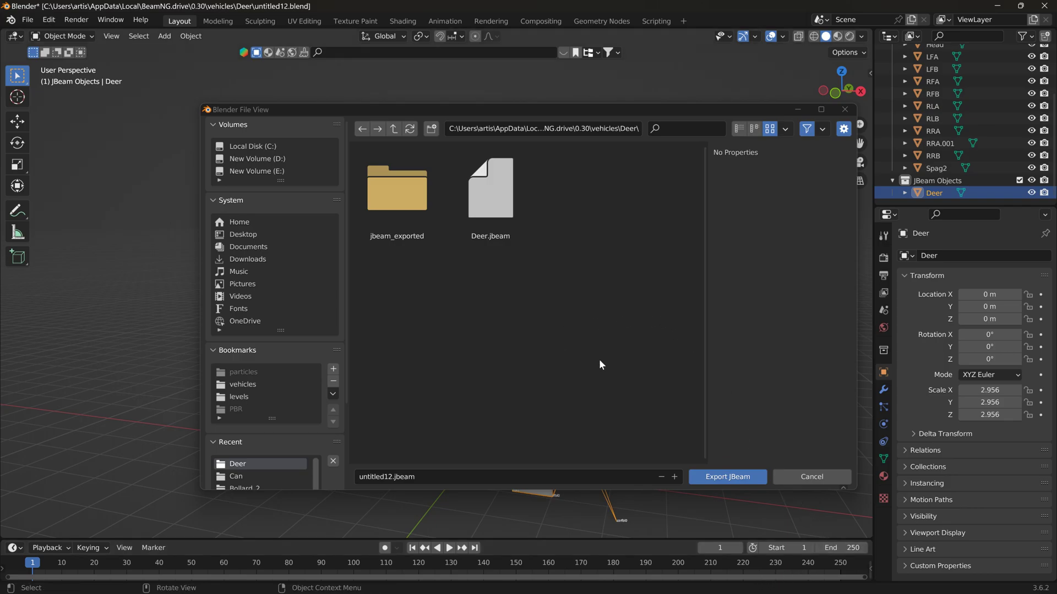
left_click(508, 189)
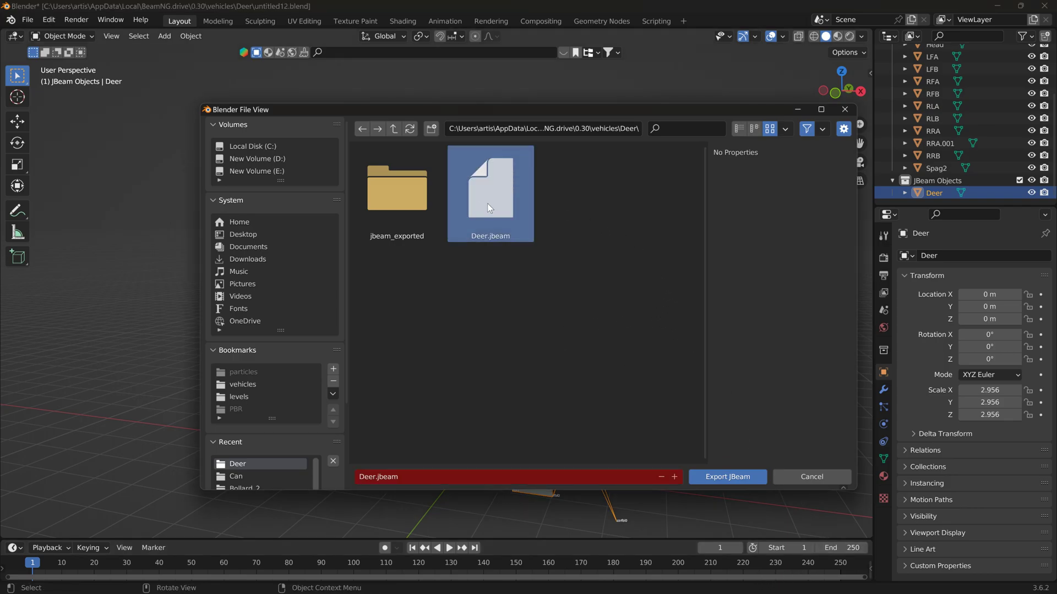
left_click(727, 477)
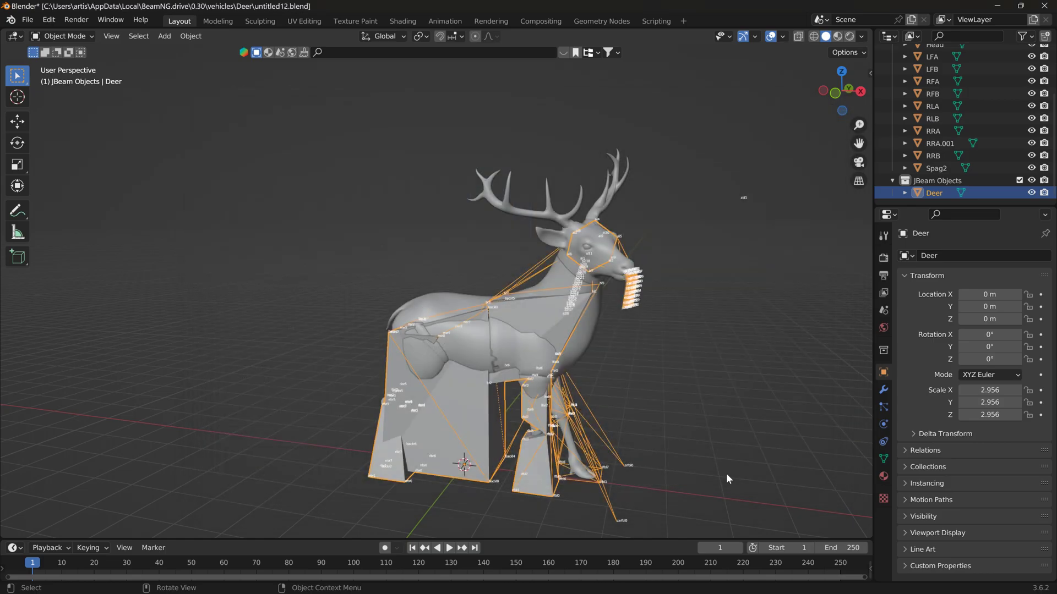
Delete the JBeam Objects collection and Deer wireframe, then select all remaining mesh parts
left_click(938, 180)
key("Delete")
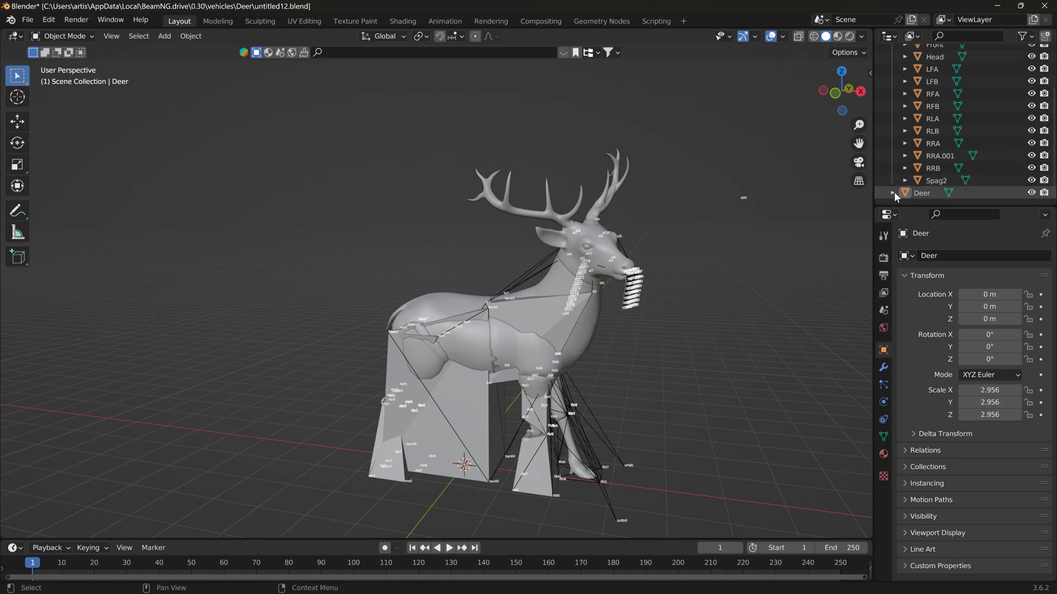
left_click(921, 193)
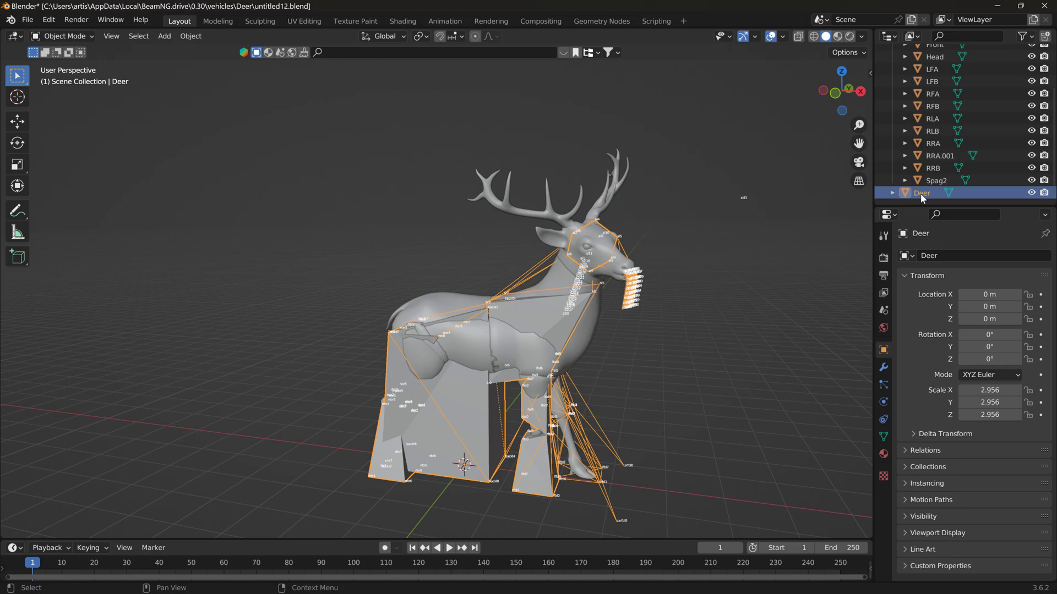
key("Delete")
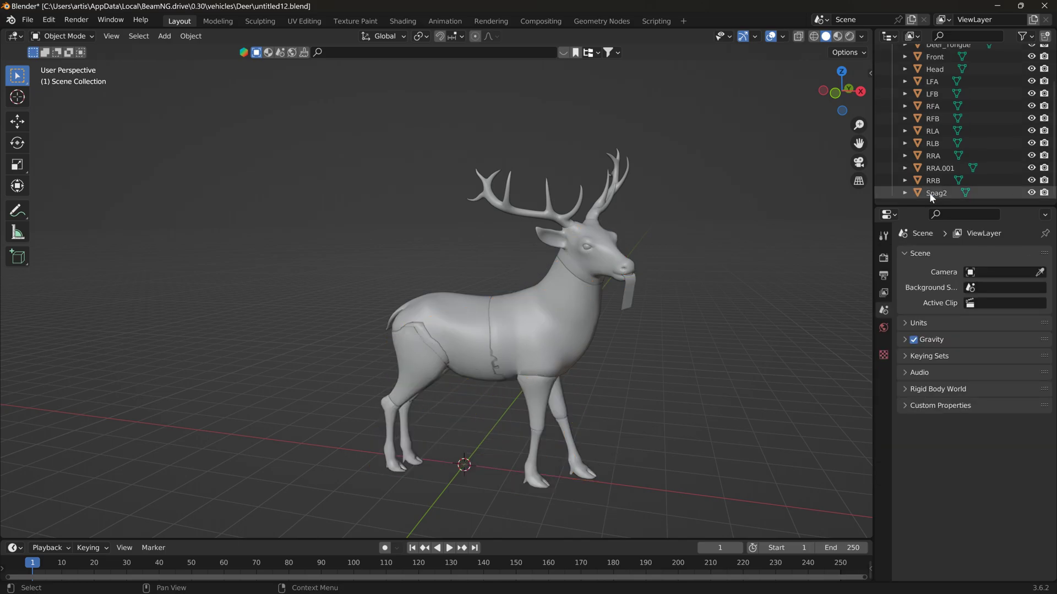
scroll(573, 154, "up", 4)
scroll(969, 114, "up", 3)
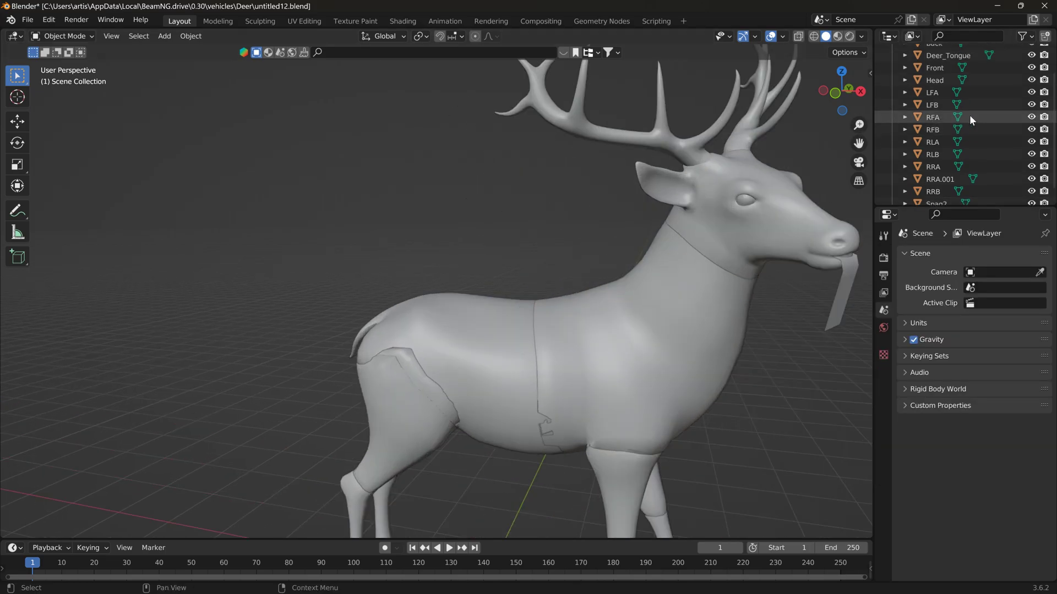
scroll(955, 100, "down", 1)
scroll(811, 183, "down", 5)
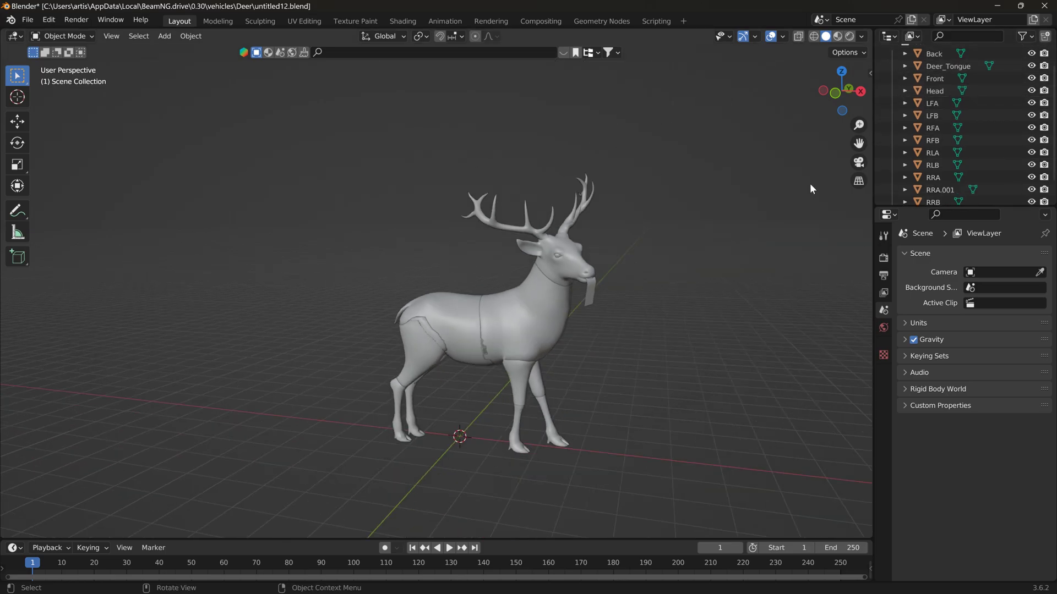
key("a")
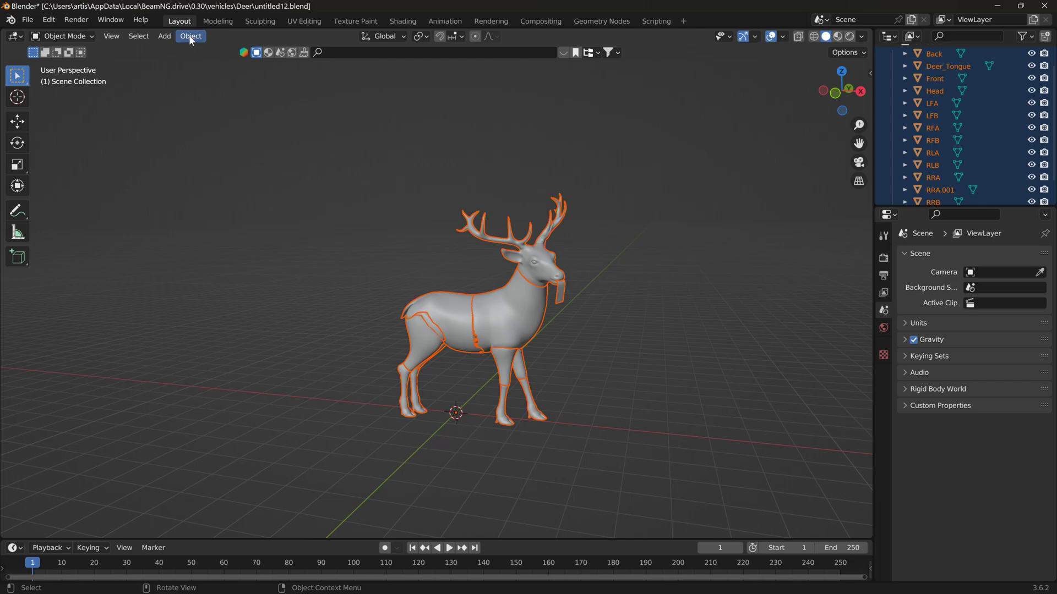
Export the 14 selected deer meshes as Collada, overwriting untitled.dae
left_click(25, 20)
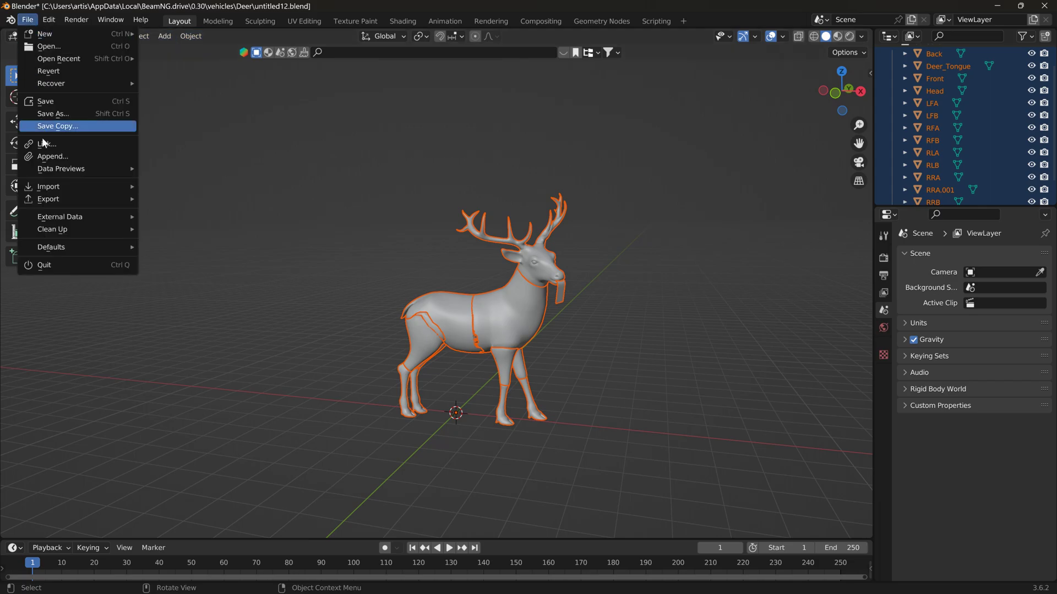
mouse_move(83, 199)
left_click(182, 199)
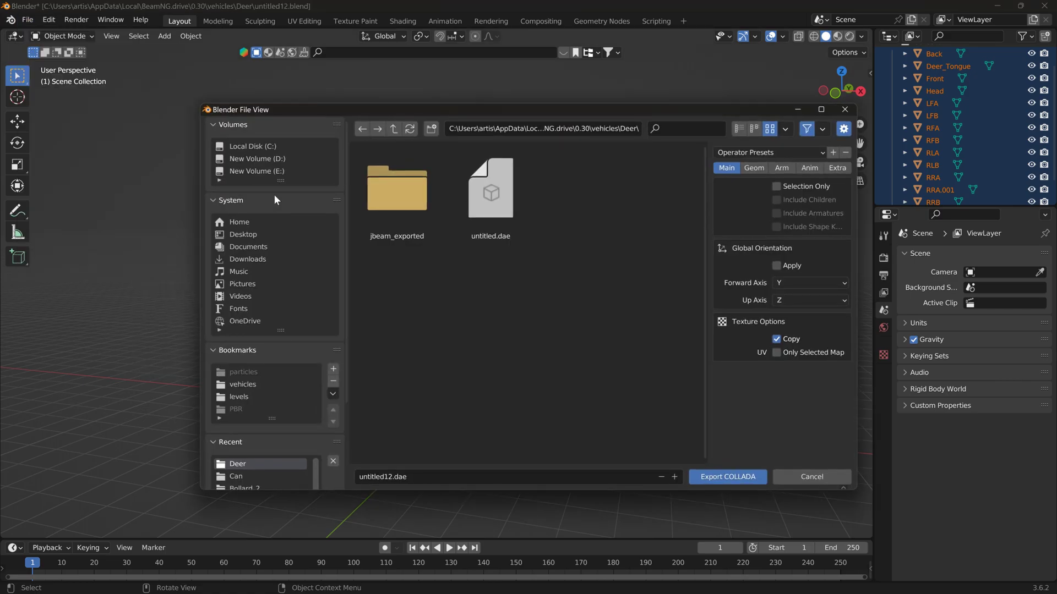
left_click(502, 195)
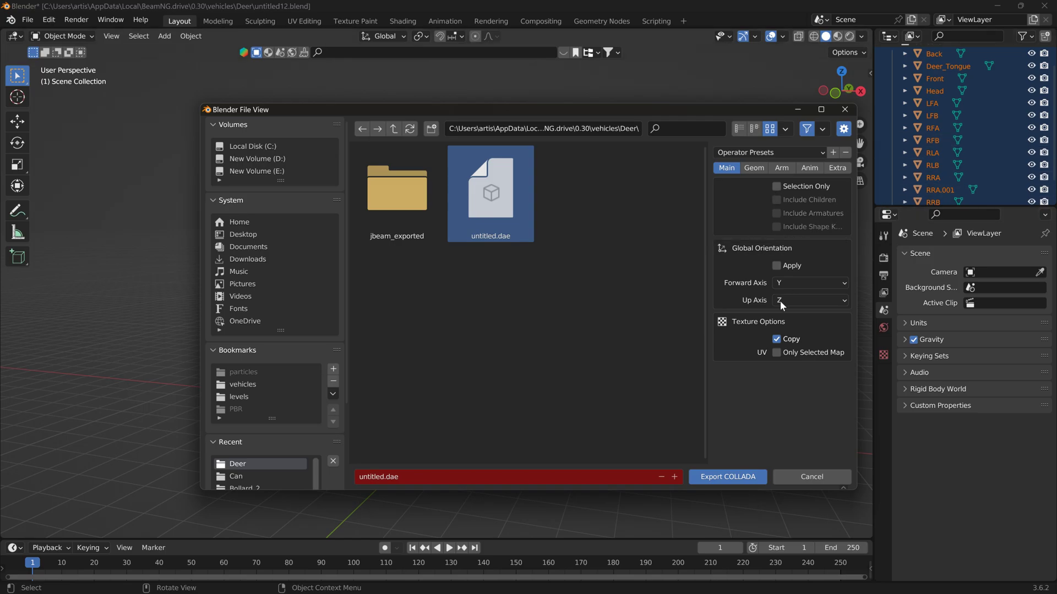
left_click(728, 476)
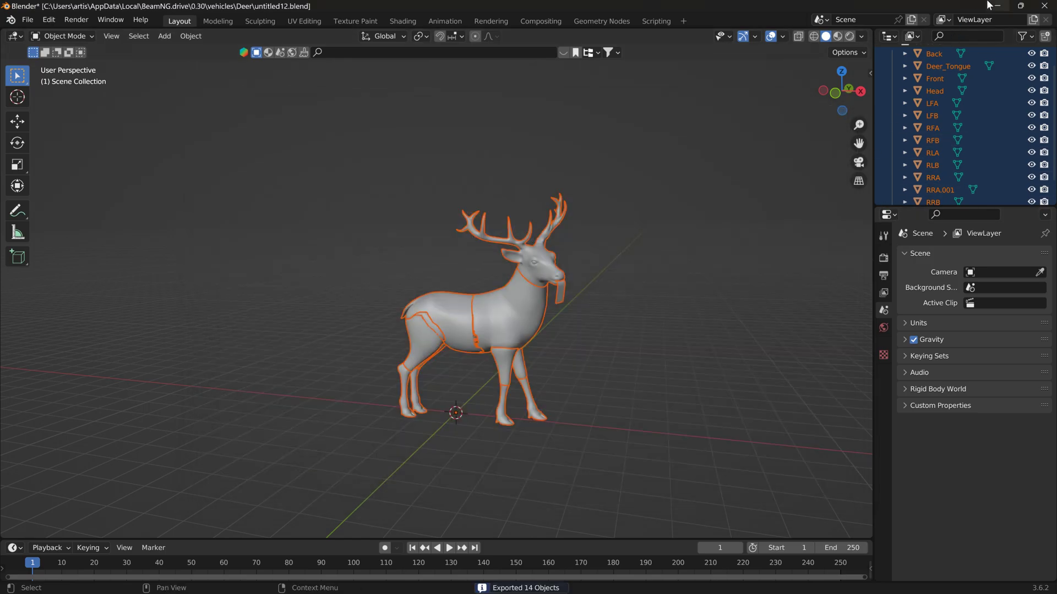
Minimize Blender and launch BeamNG.drive from the desktop shortcut with the standard renderer
left_click(996, 6)
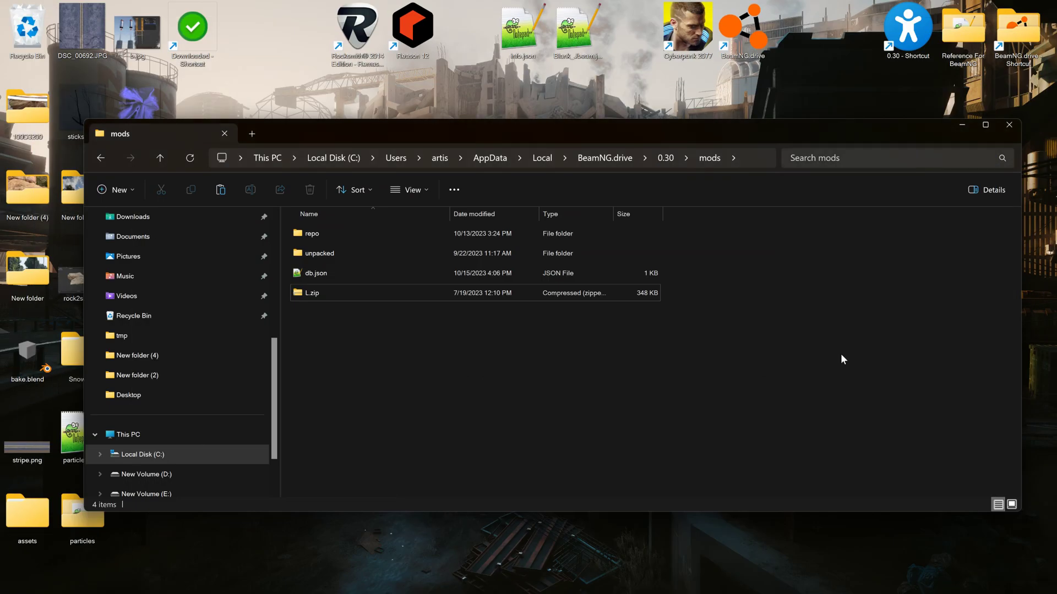
left_click(768, 74)
double_click(768, 53)
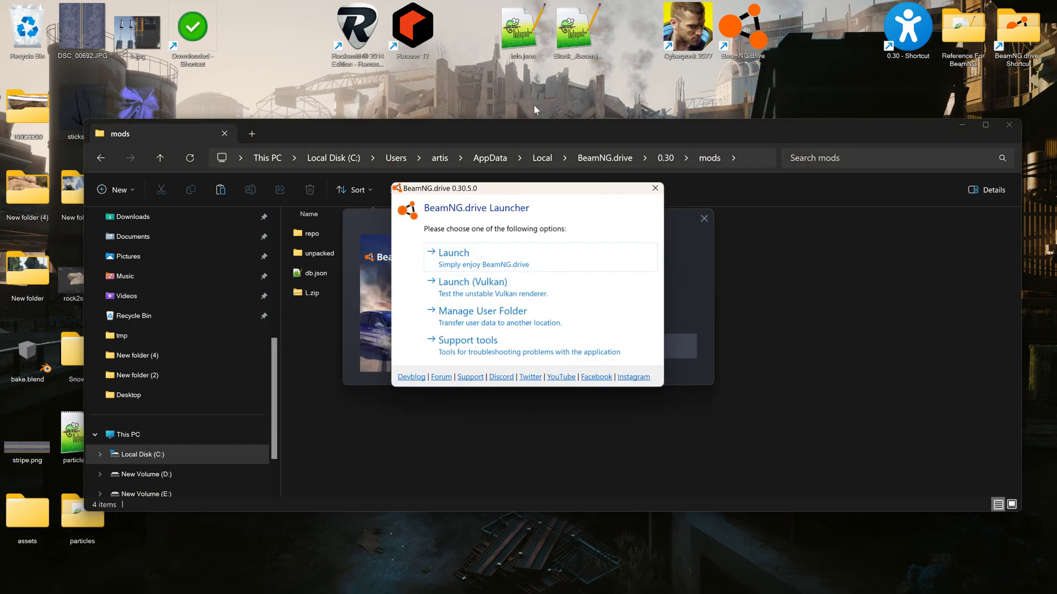
left_click(452, 259)
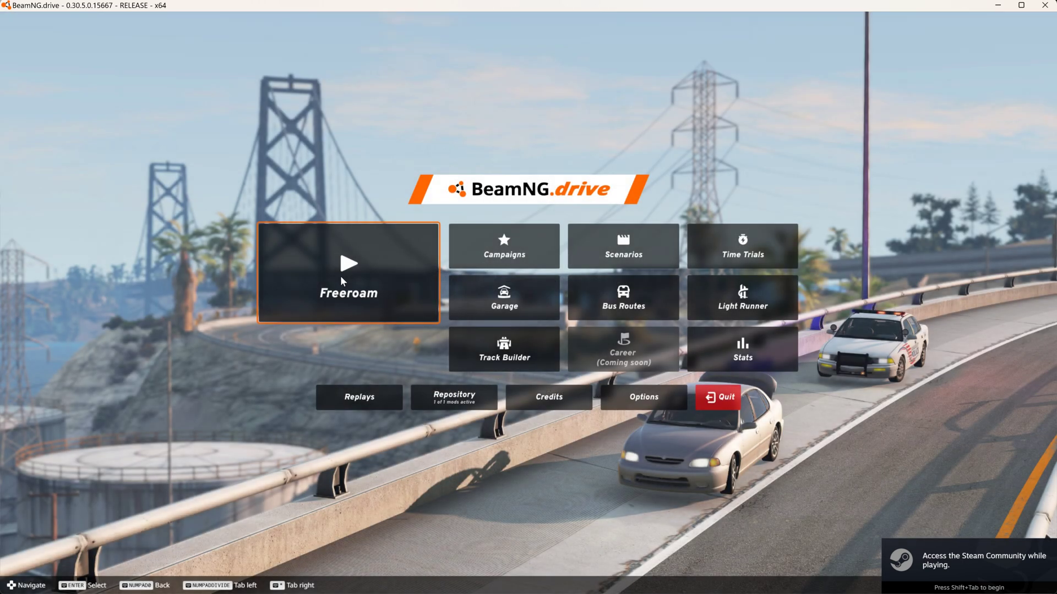
Load the snowy outrun level in Freeroam at the default north spawn point
left_click(340, 276)
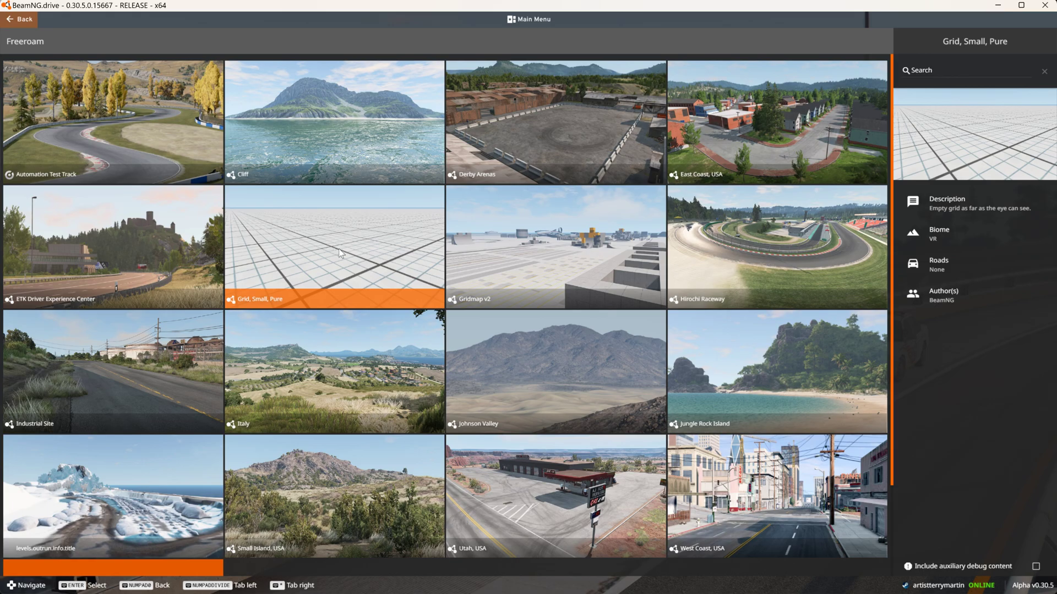
left_click(128, 513)
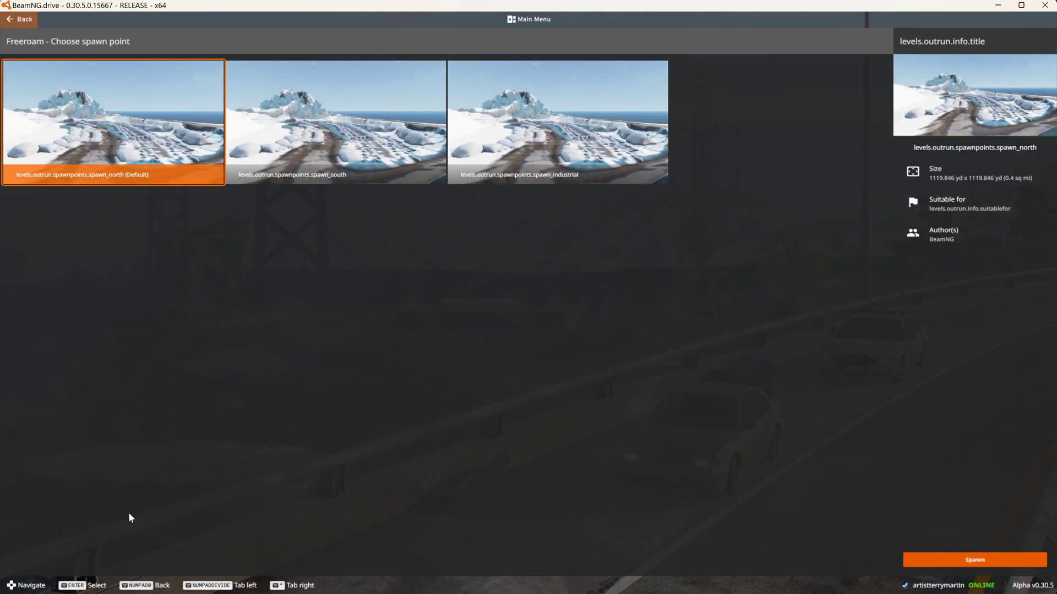
left_click(910, 560)
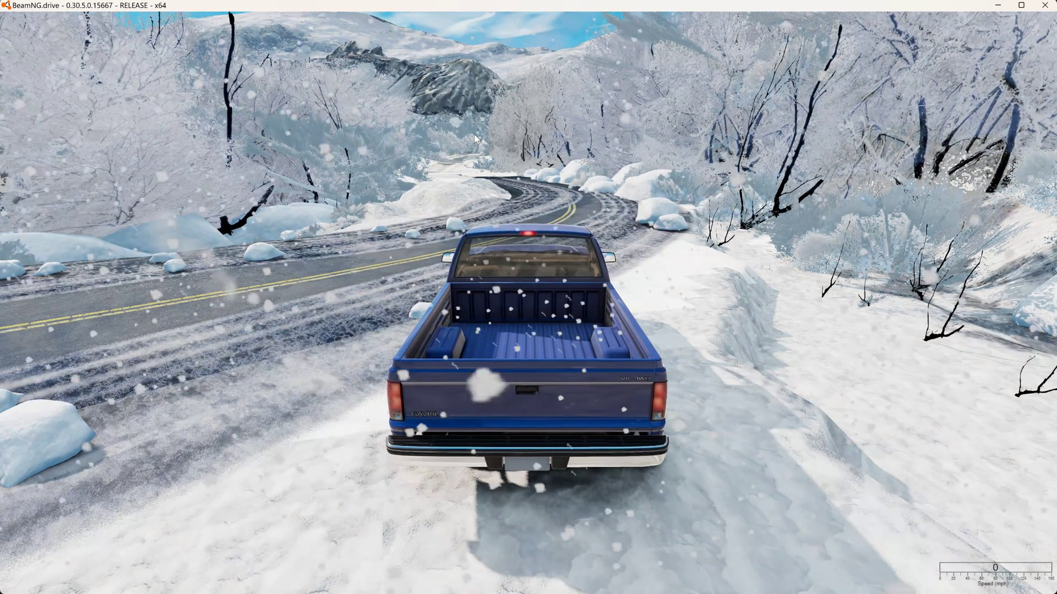
Open the vehicle selector and bring up the Deer vehicle's details
key("e")
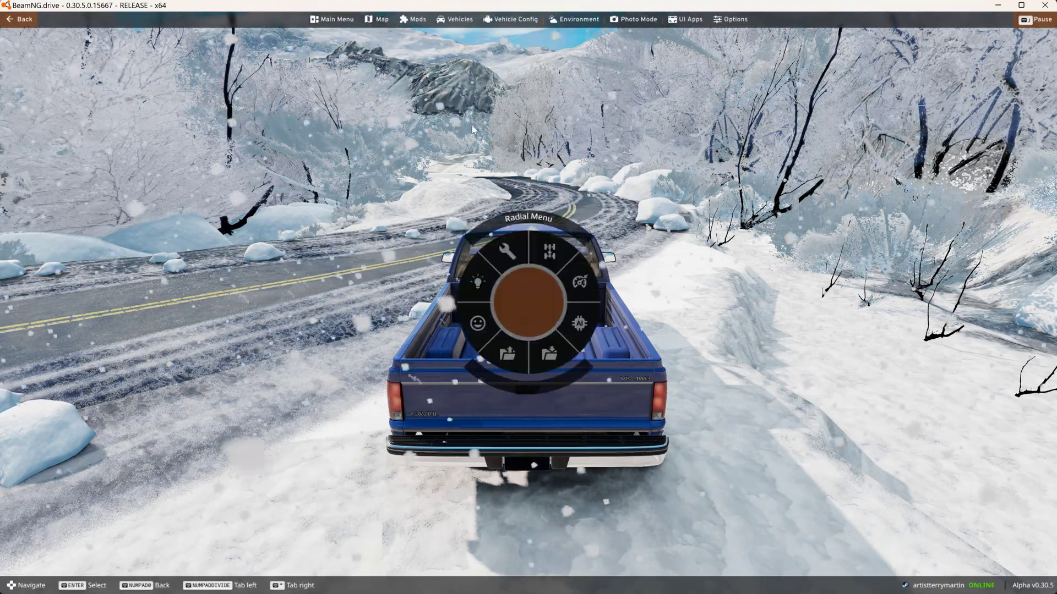
left_click(454, 19)
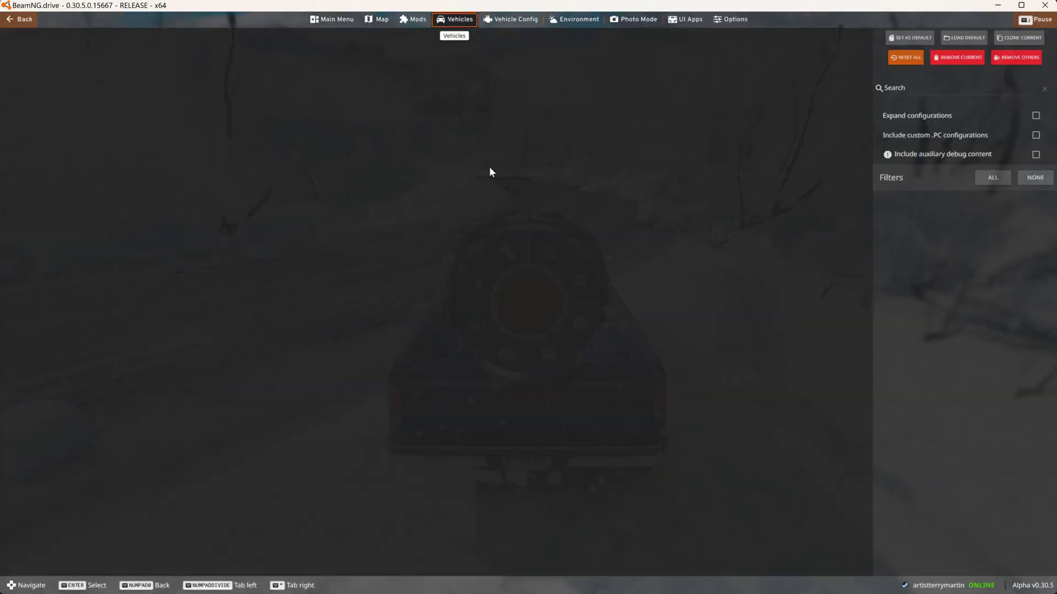
scroll(706, 377, "down", 5)
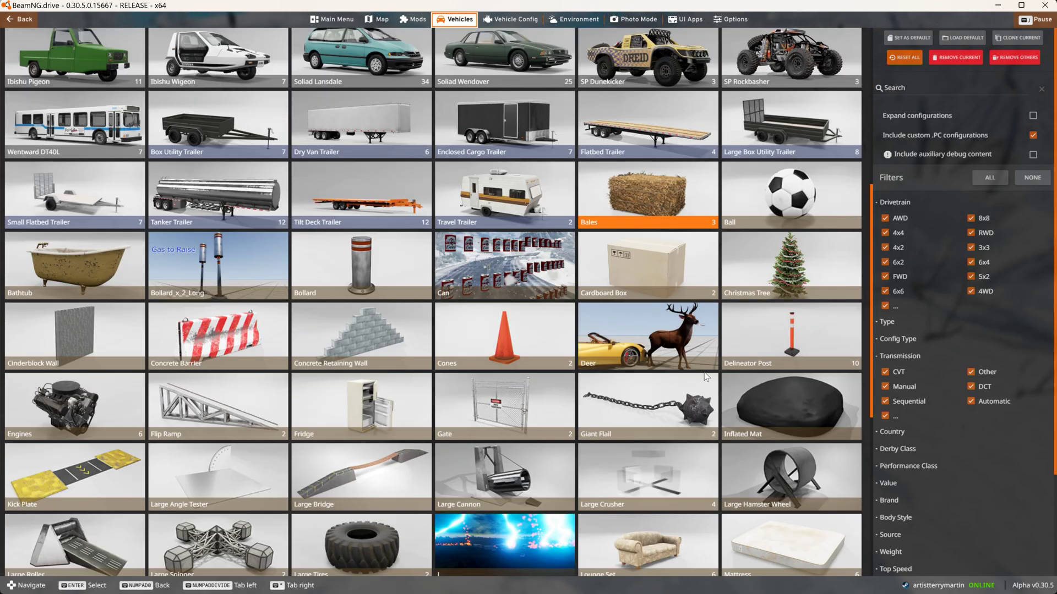
left_click(682, 353)
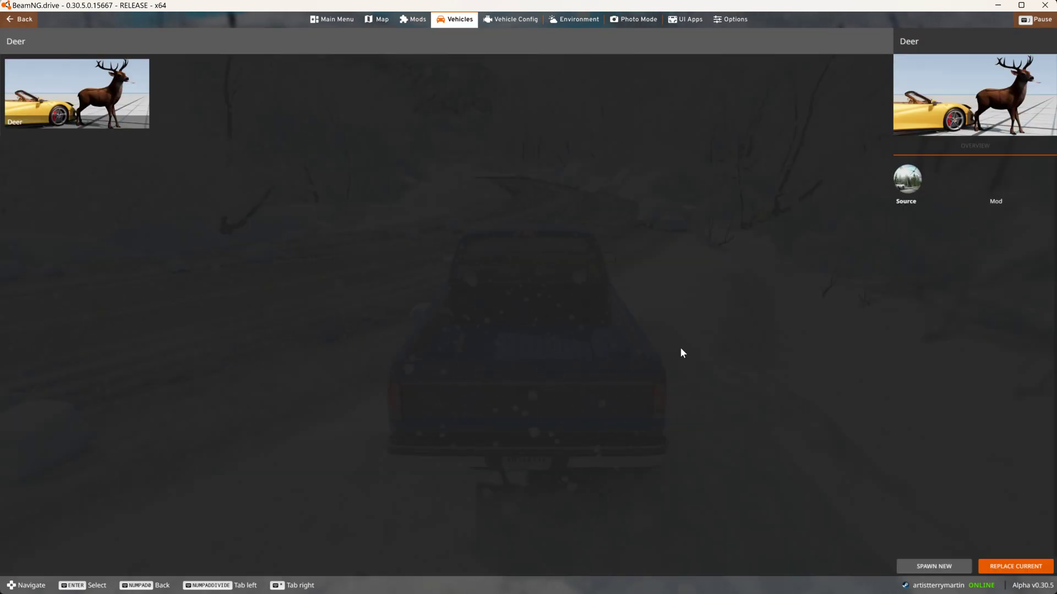
Spawn the Deer in place of the pickup and show its node/beam debug overlay coloured by beam type
double_click(144, 112)
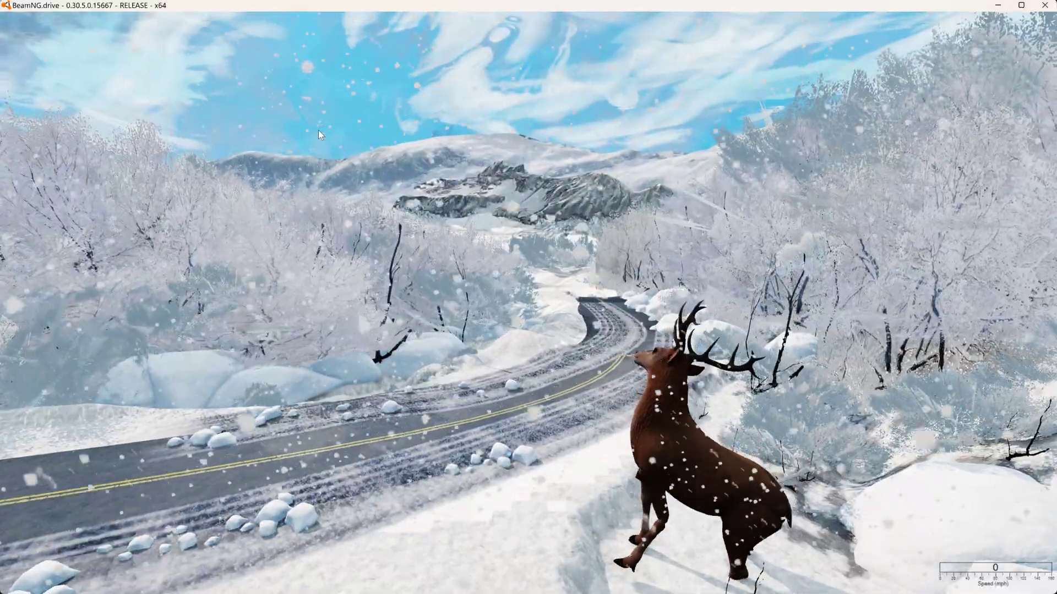
mouse_move(318, 130)
right_mouse_down()
mouse_move(303, 181)
mouse_move(295, 114)
mouse_move(319, 133)
right_mouse_up()
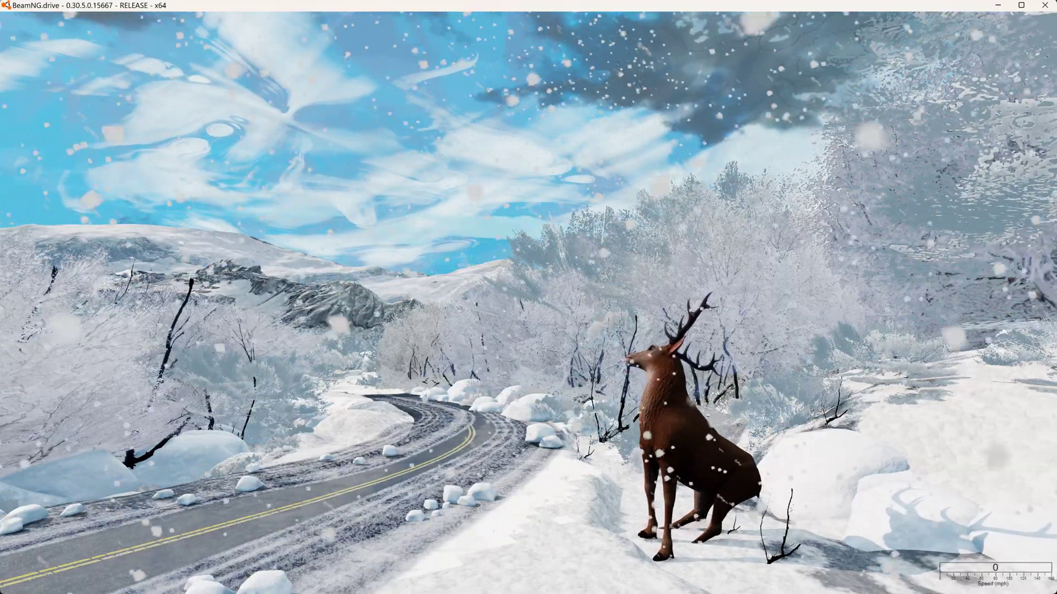
key("ctrl+b")
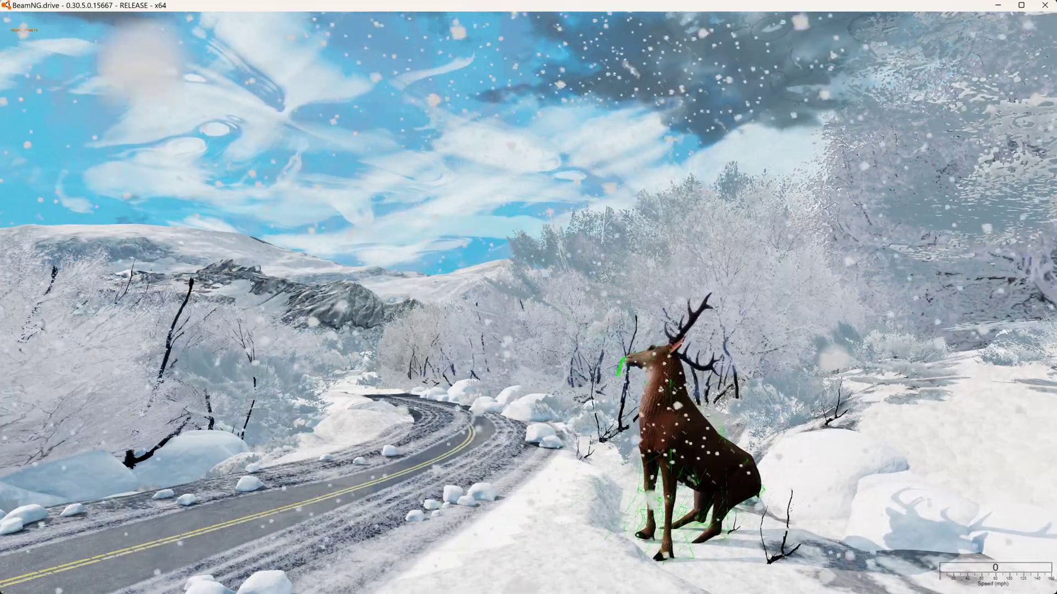
key("ctrl+b")
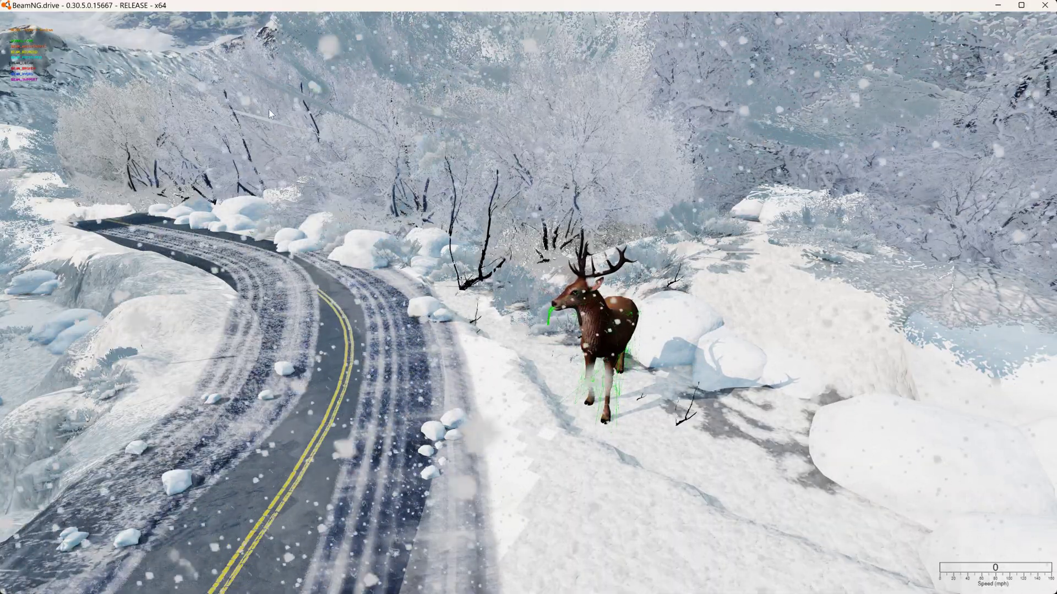
Orbit closer around the deer to inspect the overlay, then switch to Blender
right_click_drag(161, 150, 584, 363)
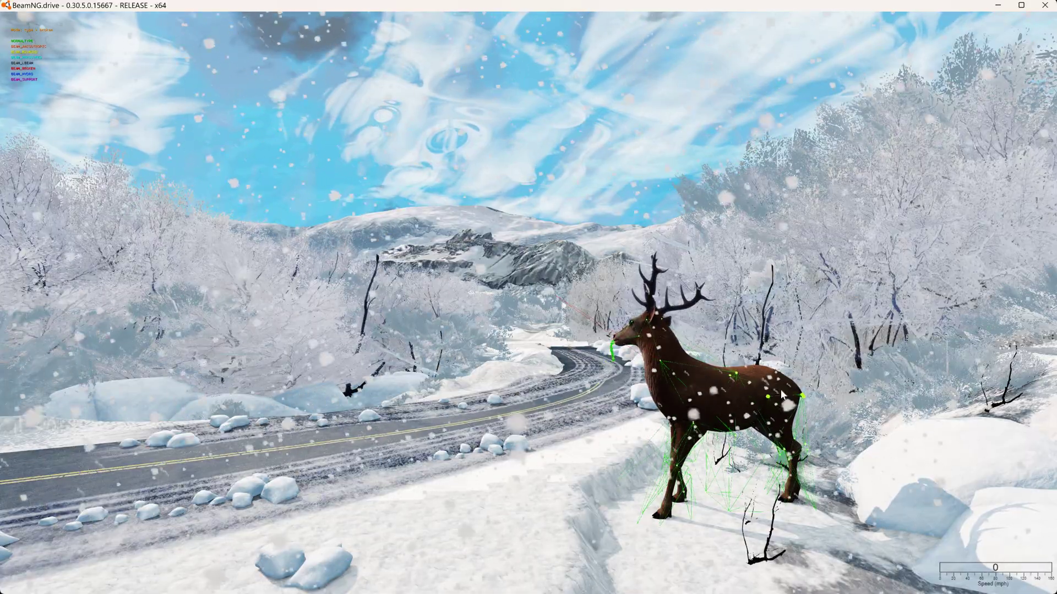
right_click_drag(585, 363, 314, 355)
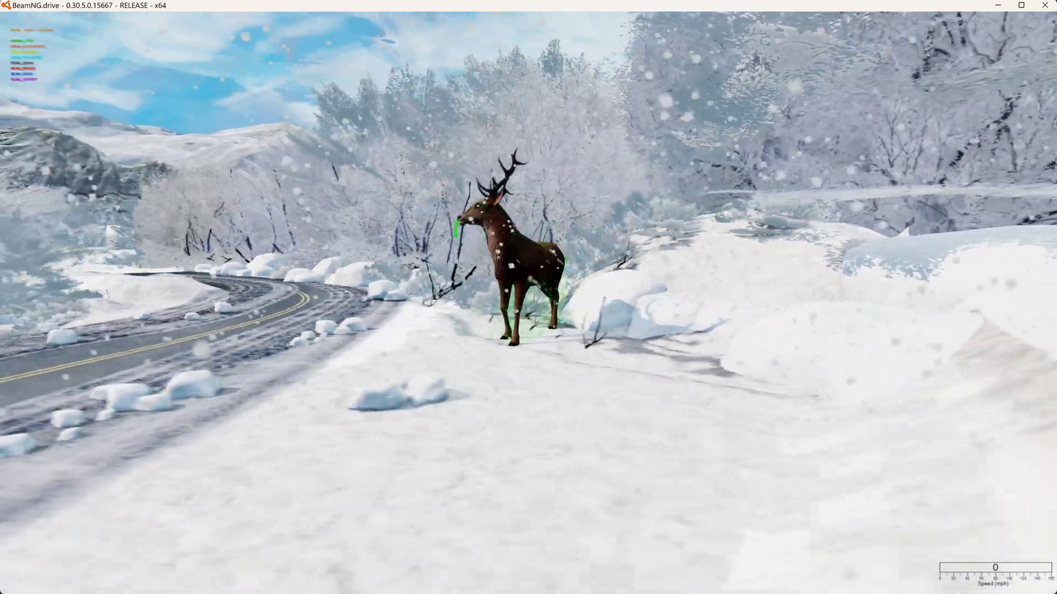
key("alt+Tab")
key("alt+Tab")
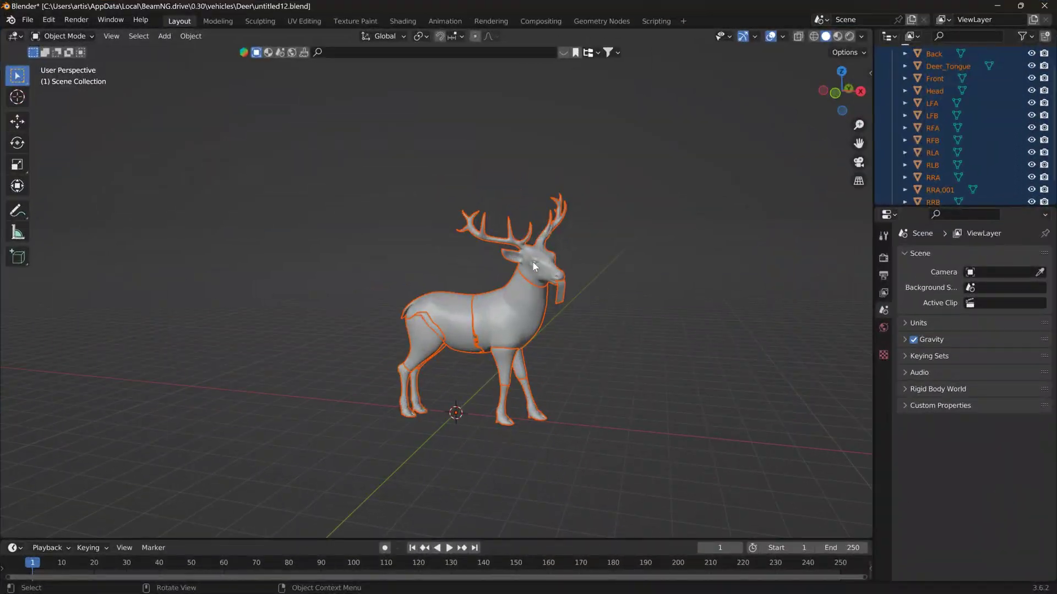
Quit the deer file without saving and relaunch Blender to a fresh default scene
left_click(1044, 6)
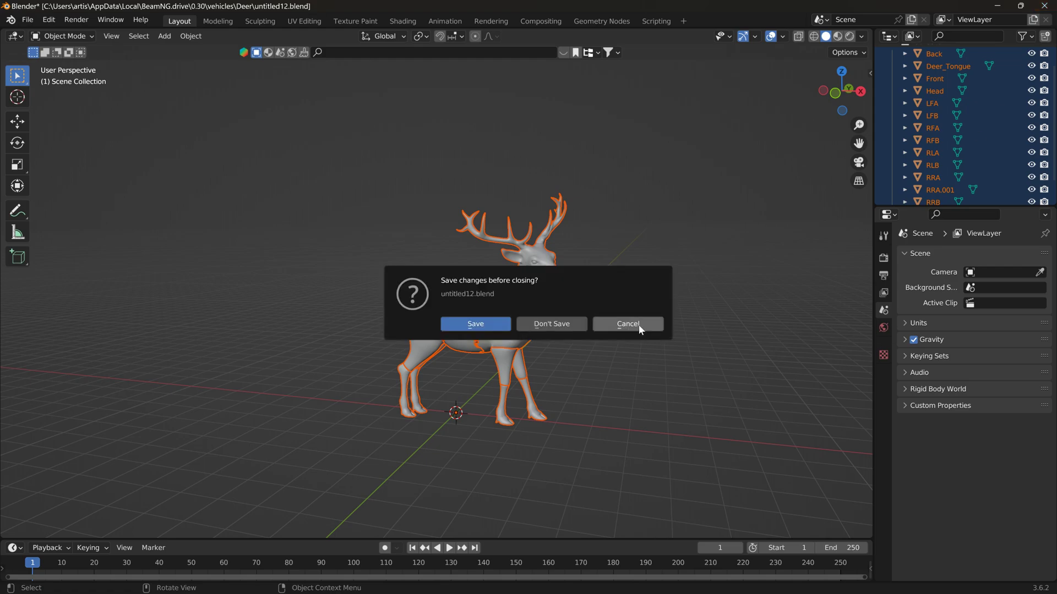
left_click(560, 322)
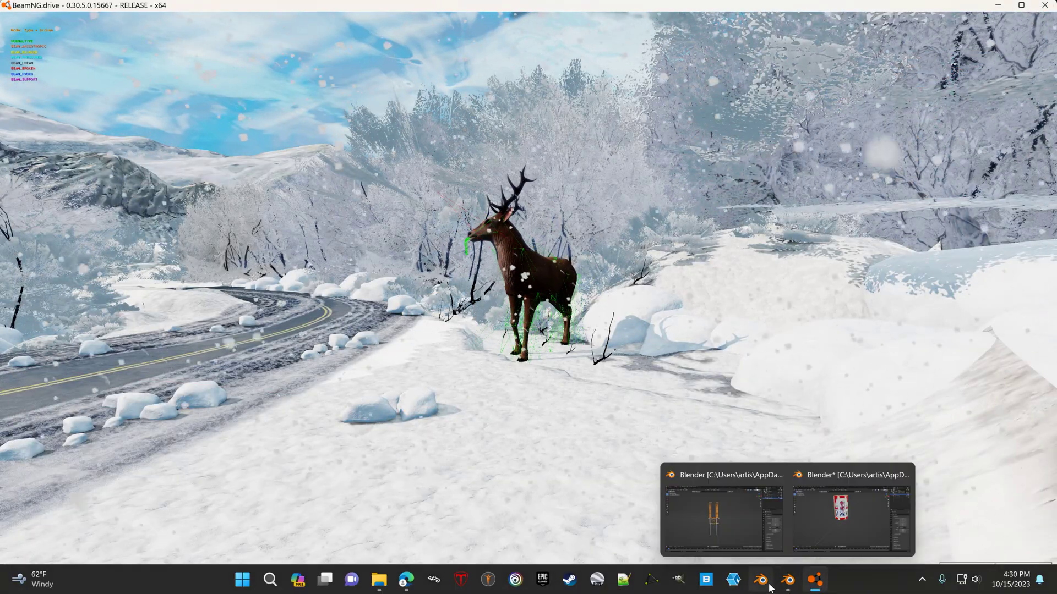
left_click(765, 583)
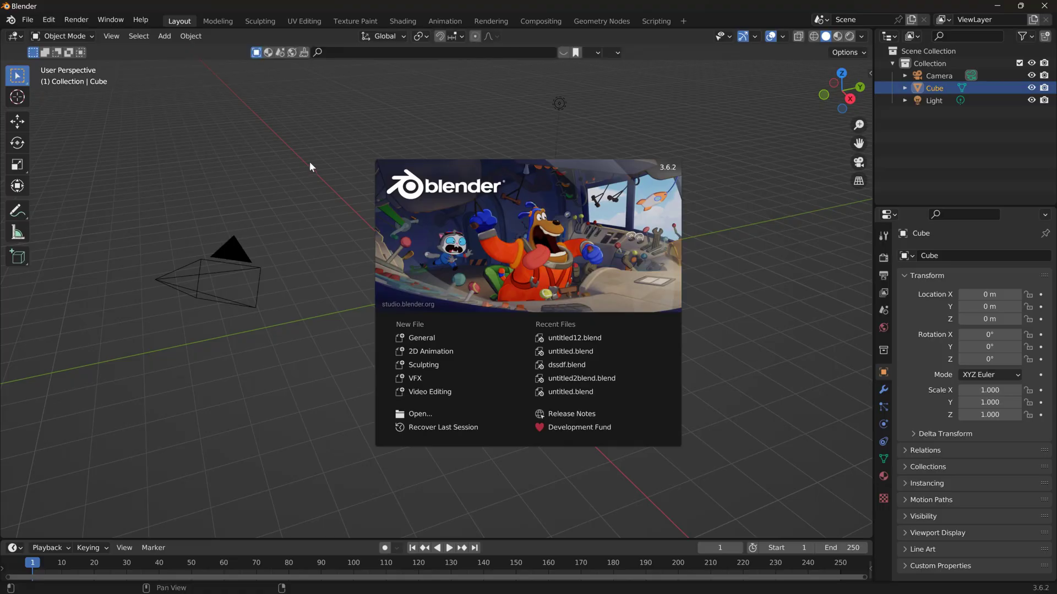
left_click(147, 430)
Delete the default camera, cube and light, then import Deer.jbeam from the Deer folder
left_click_drag(147, 430, 590, 78)
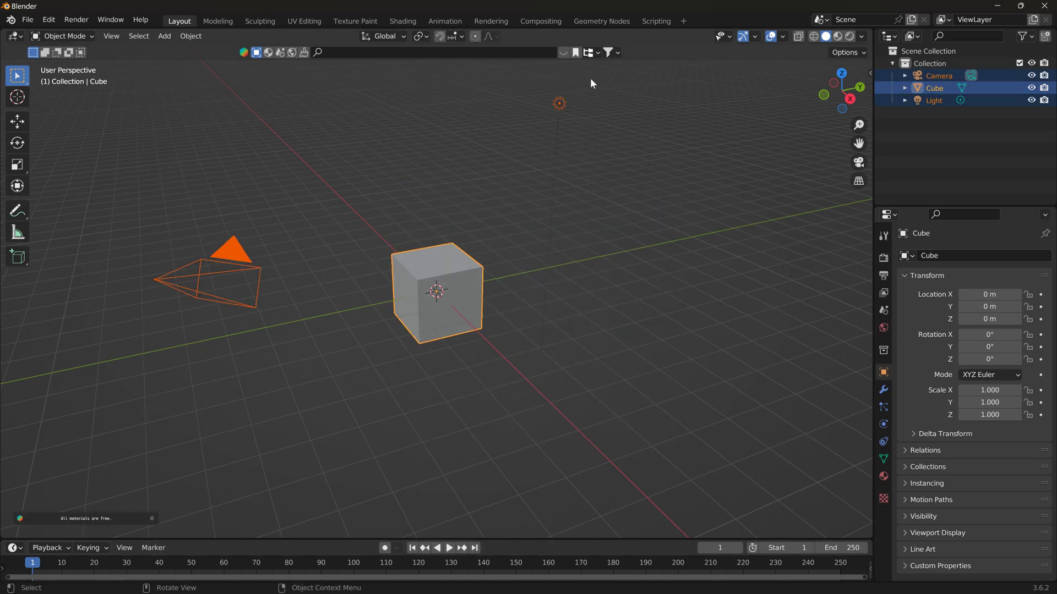
key("Delete")
left_click(28, 19)
mouse_move(71, 193)
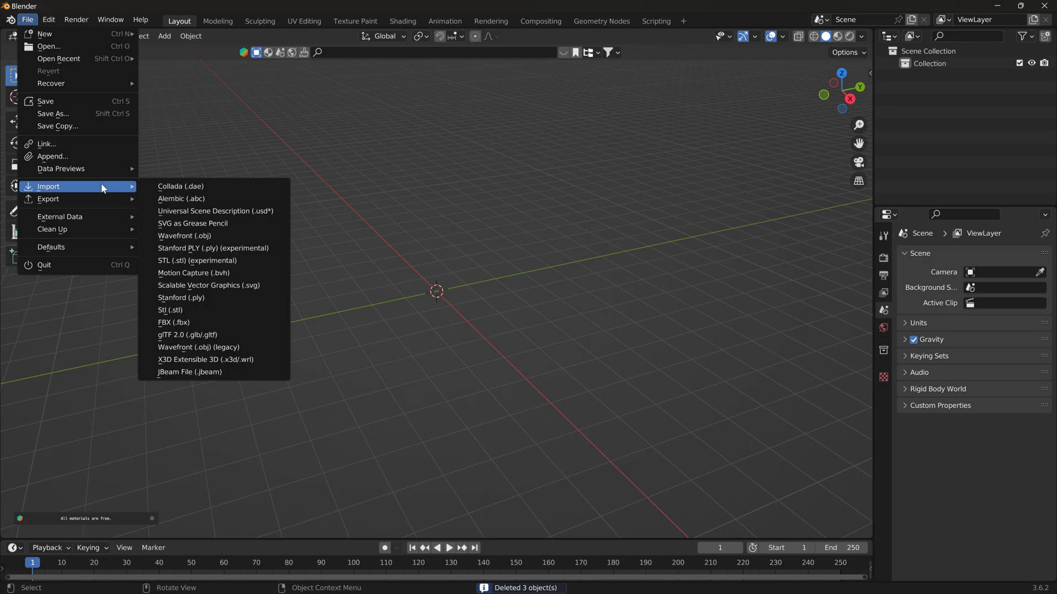
left_click(214, 370)
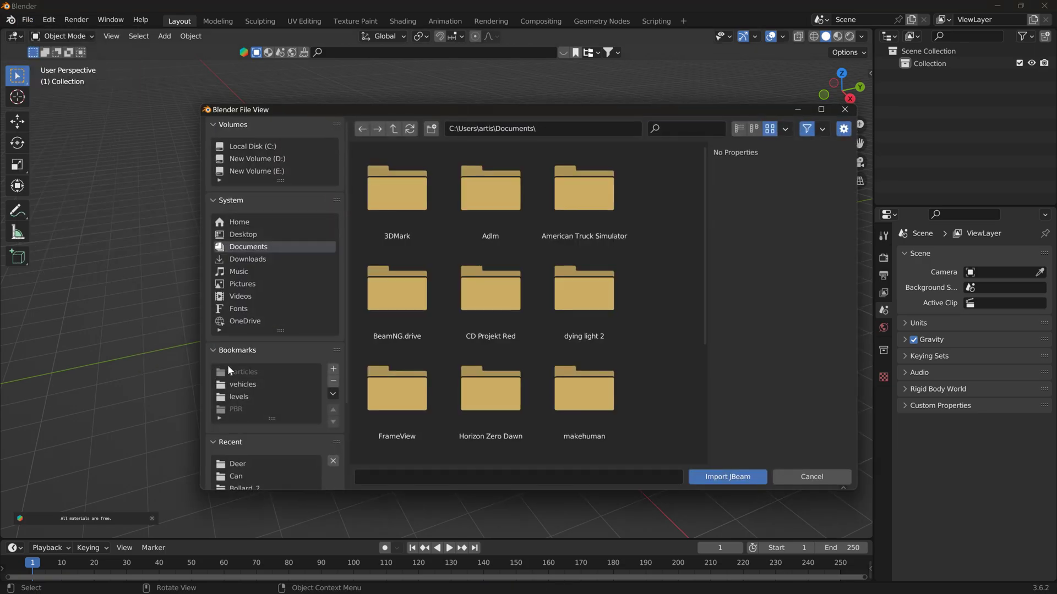
left_click(240, 464)
double_click(506, 198)
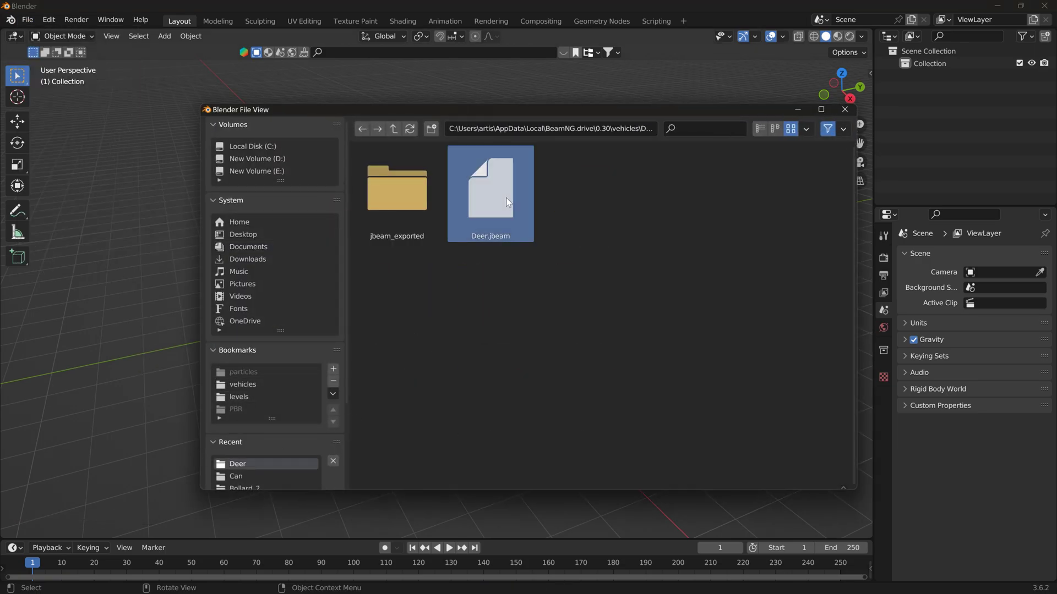
left_click(503, 251)
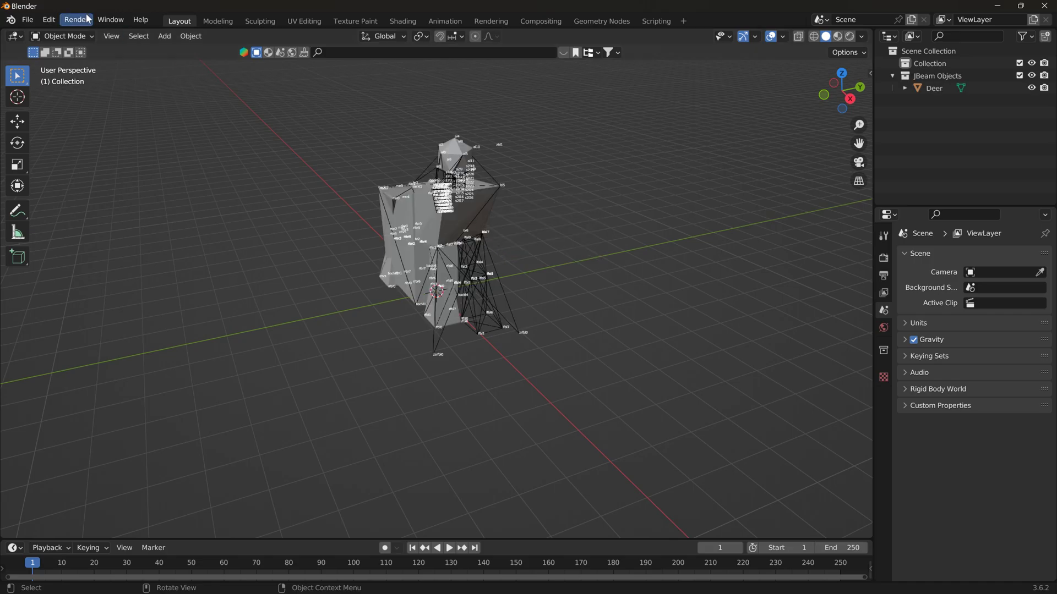
Import untitled.dae from the Deer folder as Collada and view the imported deer
left_click(27, 19)
mouse_move(95, 190)
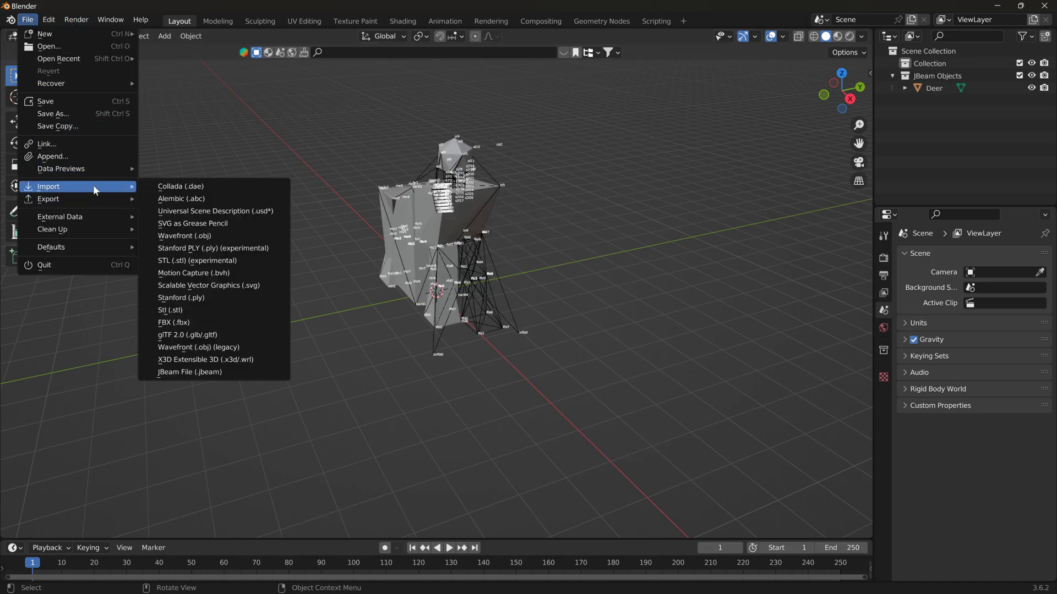
left_click(176, 186)
left_click(238, 464)
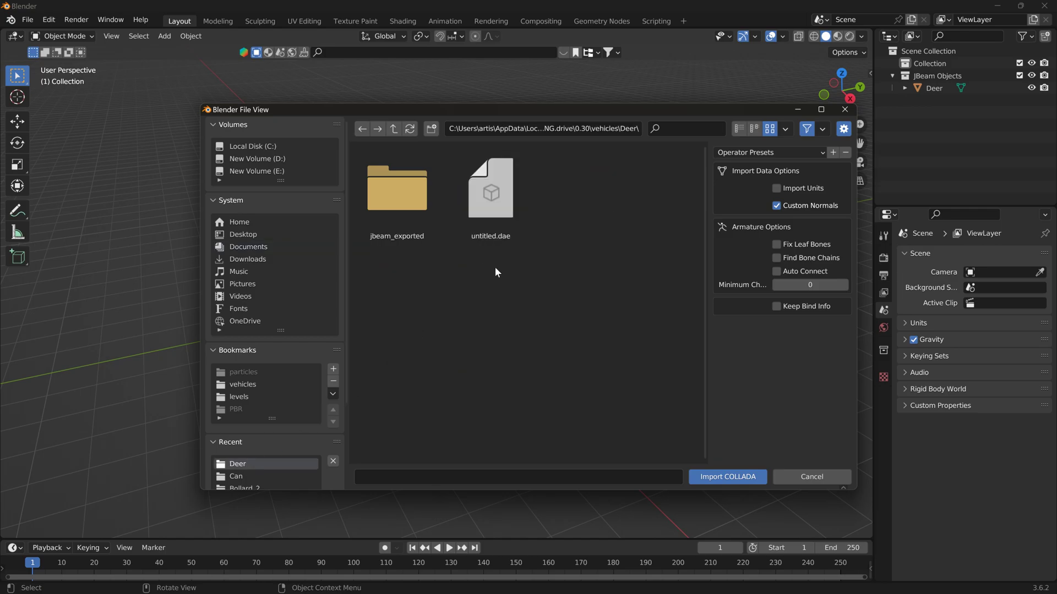
double_click(500, 199)
middle_click_drag(524, 233, 594, 219)
Scale all deer parts up together (mesh to 13.008) and select the Deer JBeam object alone
key("a")
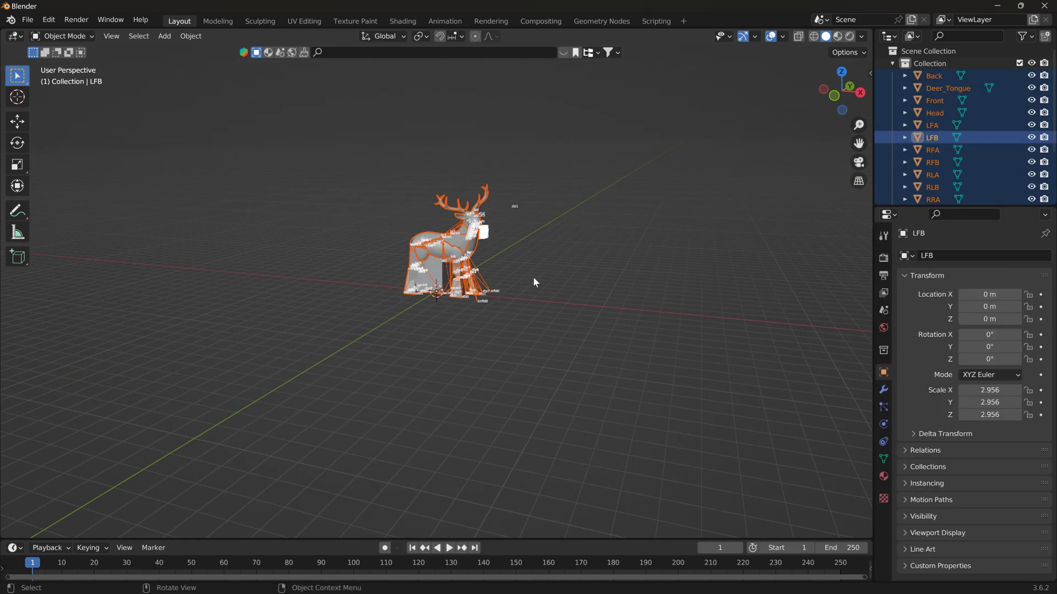
key("s")
left_click(716, 133)
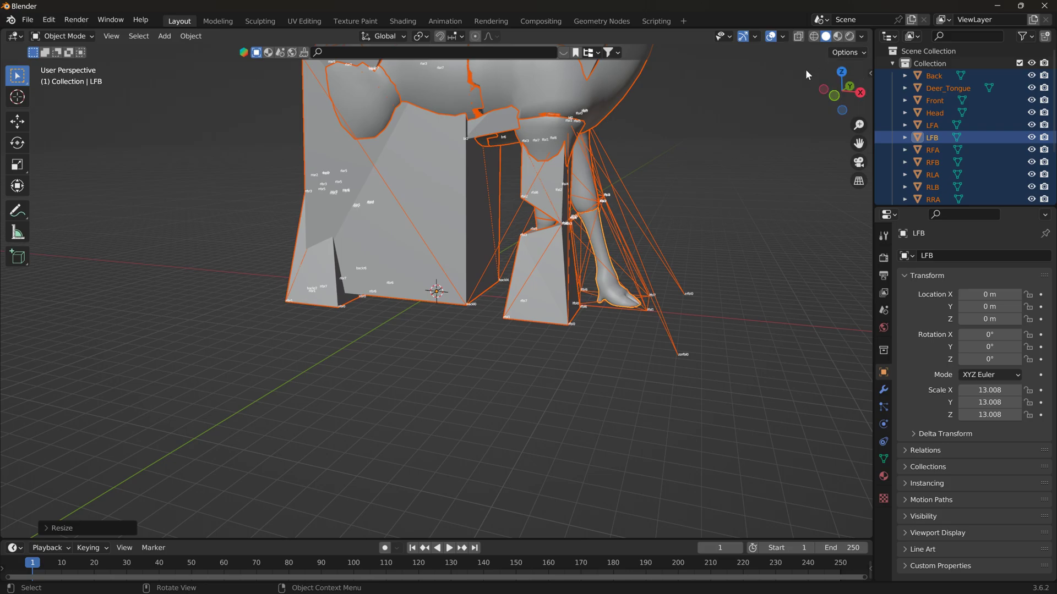
middle_click_drag(716, 126, 678, 202, "shift")
scroll(1045, 110, "down", 3)
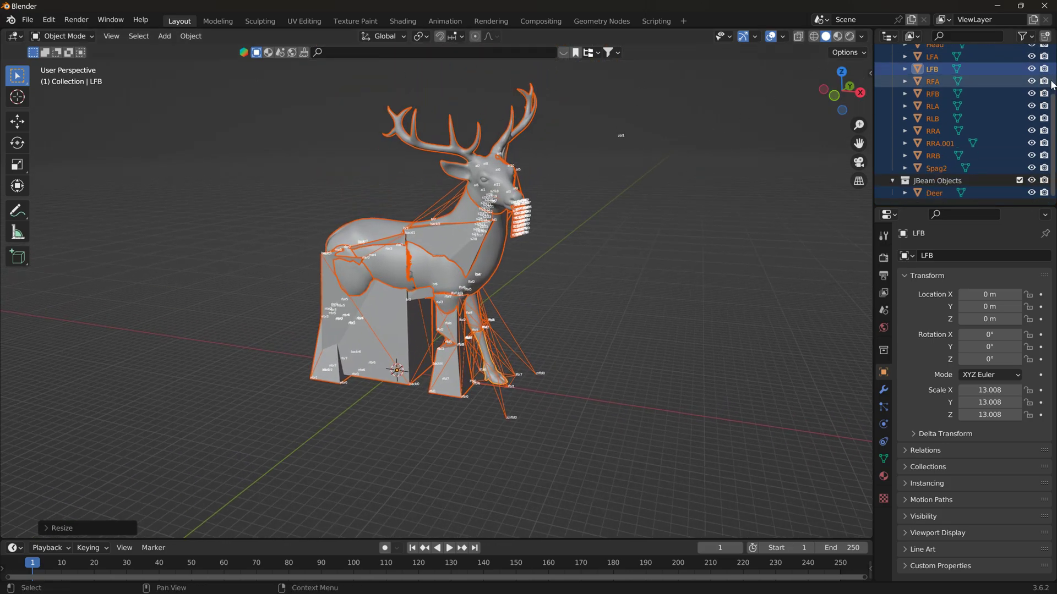
left_click(934, 194)
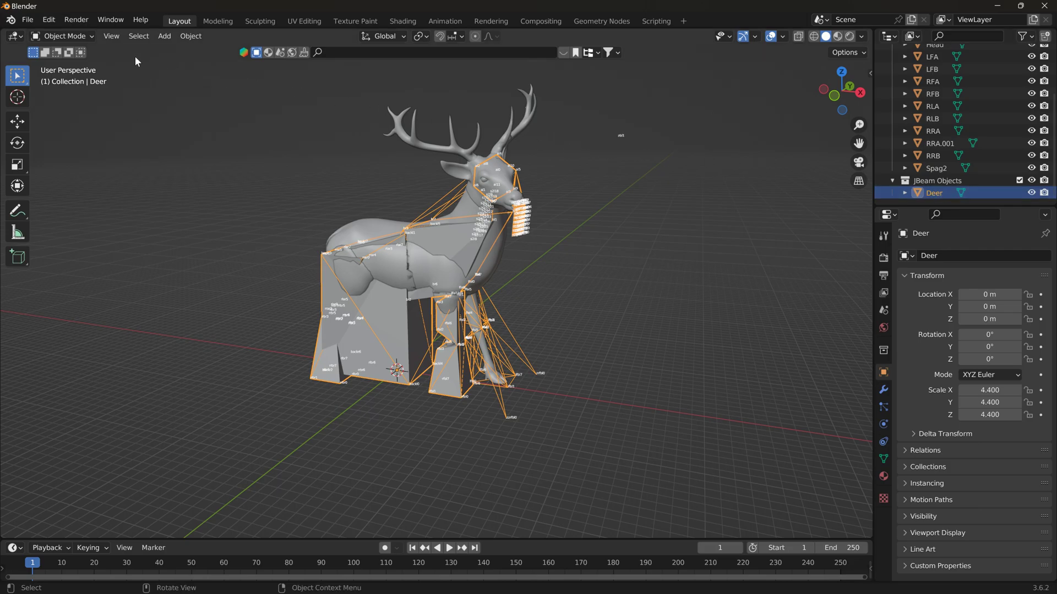
Save the scaled scene over untitled12.blend
left_click(28, 20)
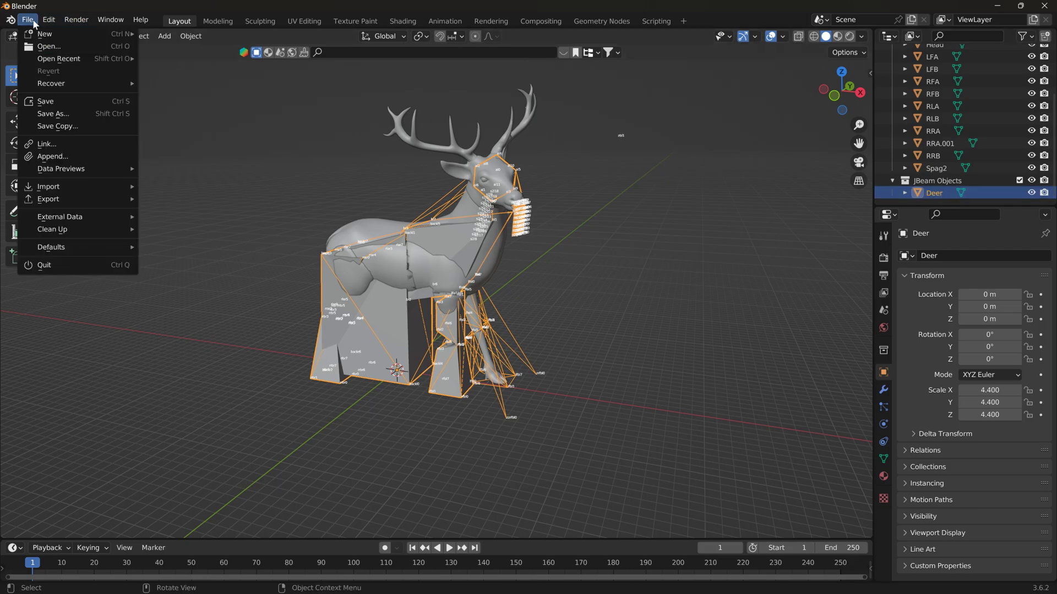
left_click(53, 113)
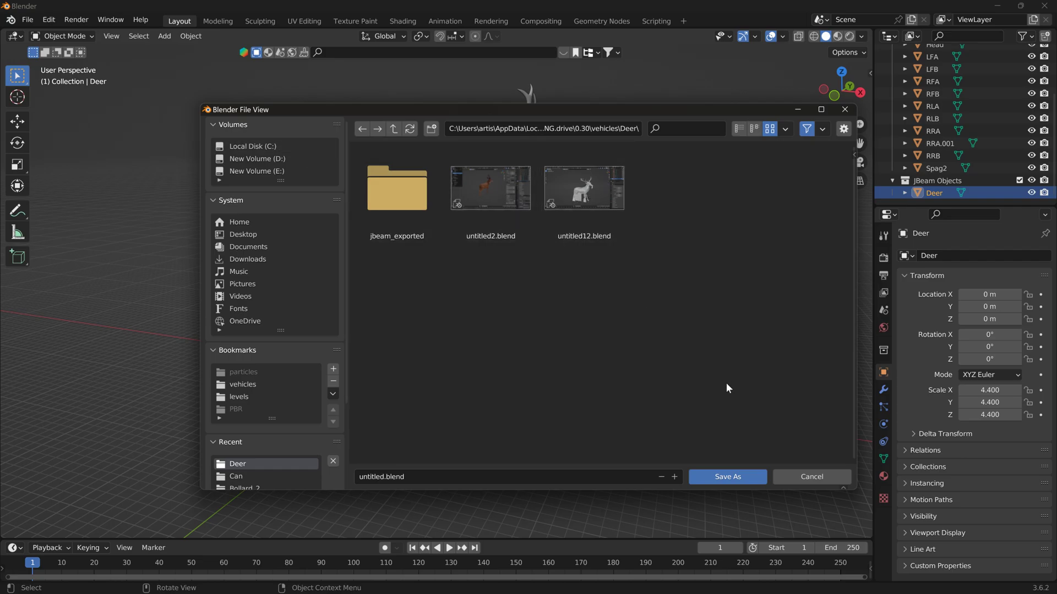
left_click(586, 191)
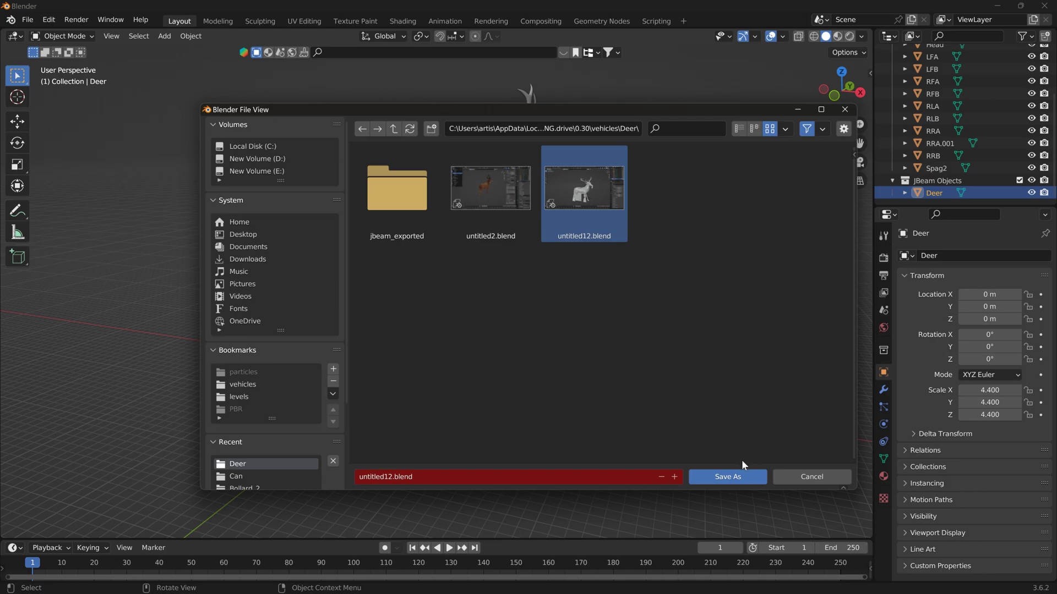
left_click(732, 474)
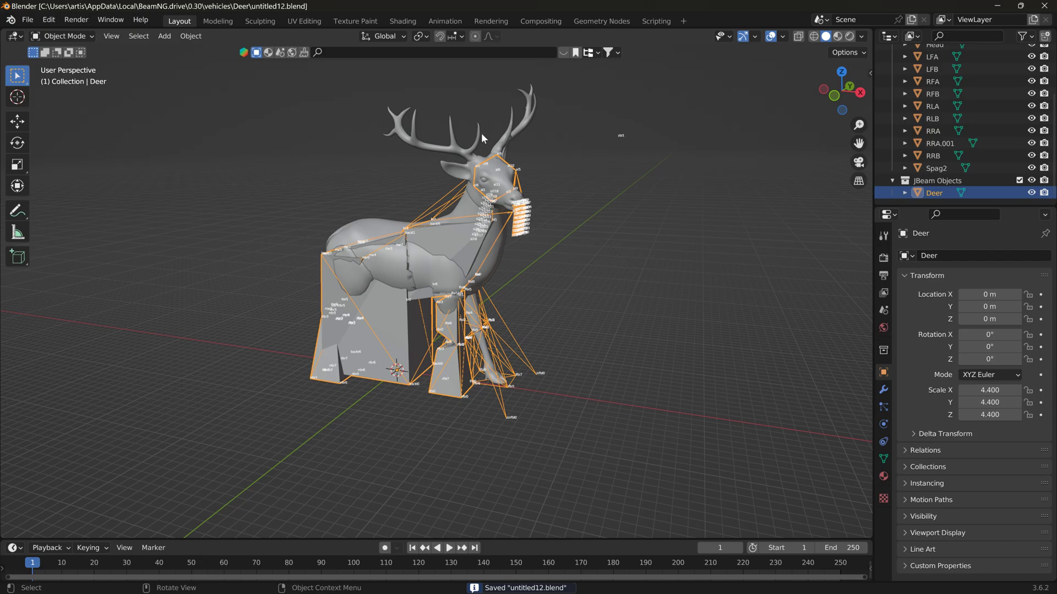
Export the deer's JBeam over Deer.jbeam
left_click(27, 19)
mouse_move(54, 199)
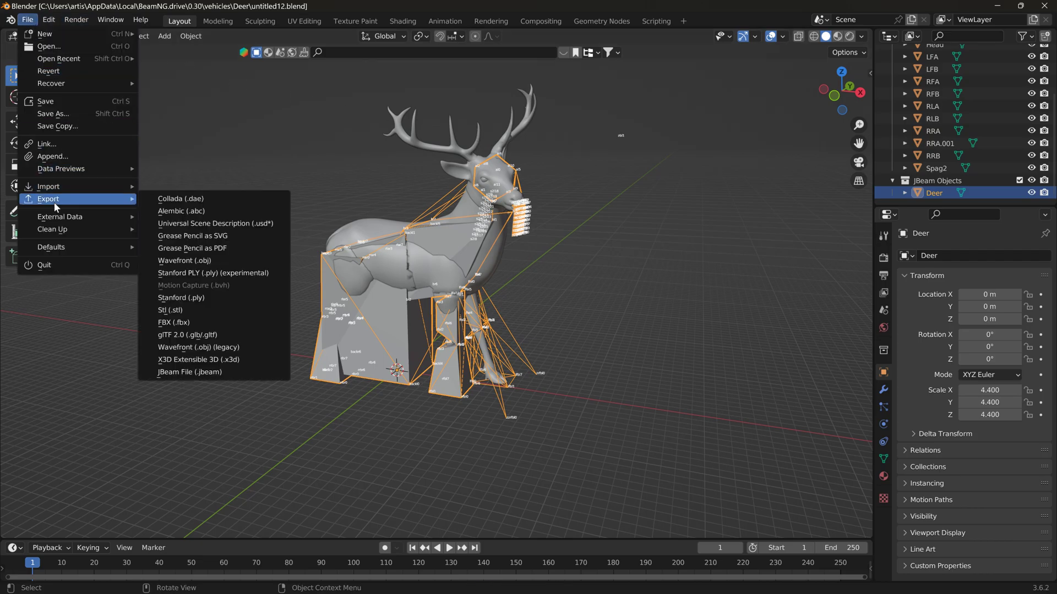
left_click(231, 371)
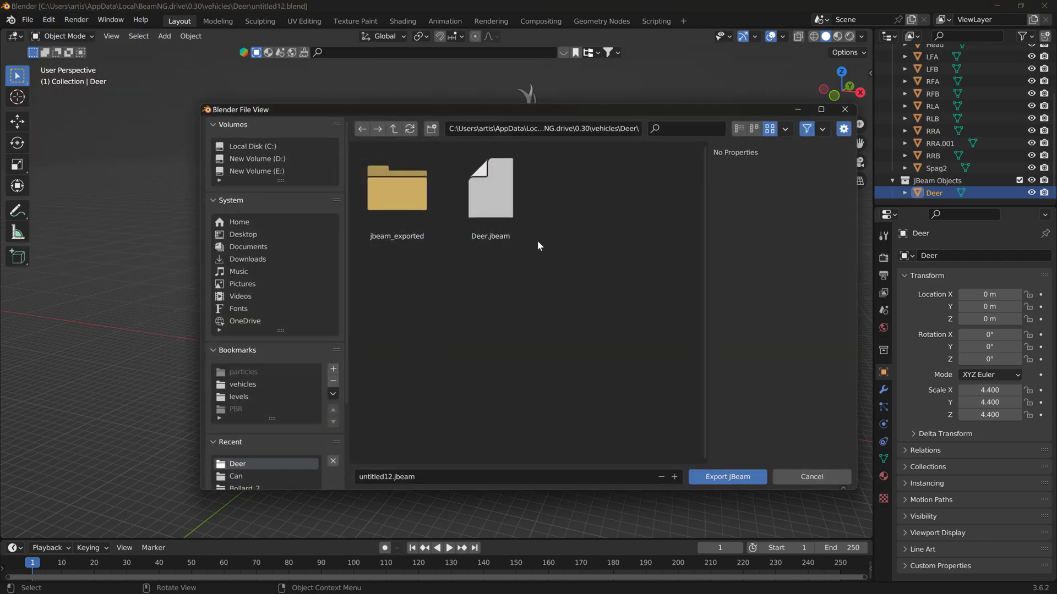
left_click(518, 208)
left_click(729, 476)
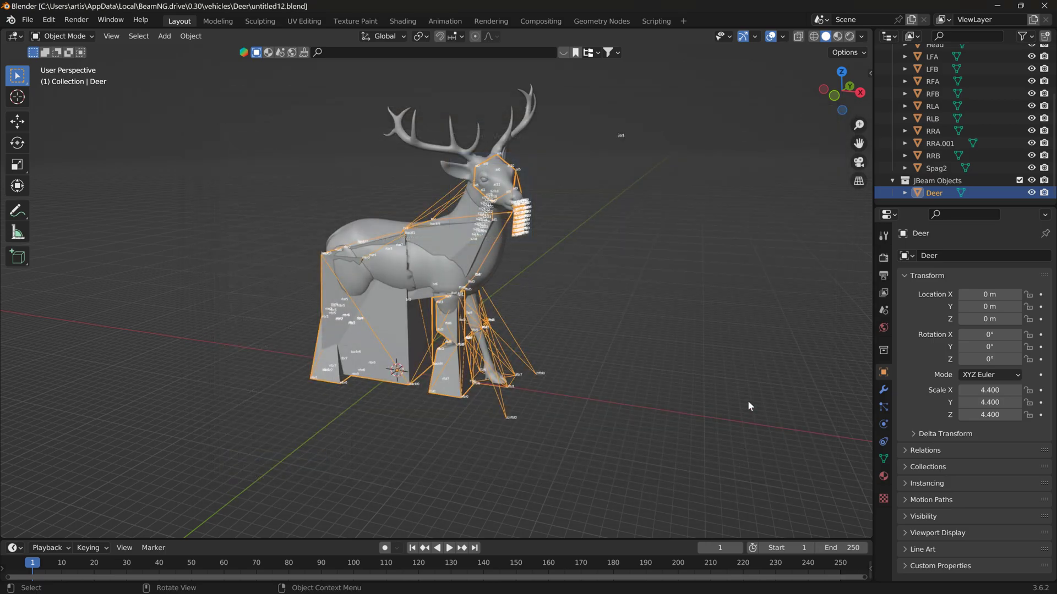
Delete the Deer JBeam object and the empty JBeam Objects collection
left_click(940, 182)
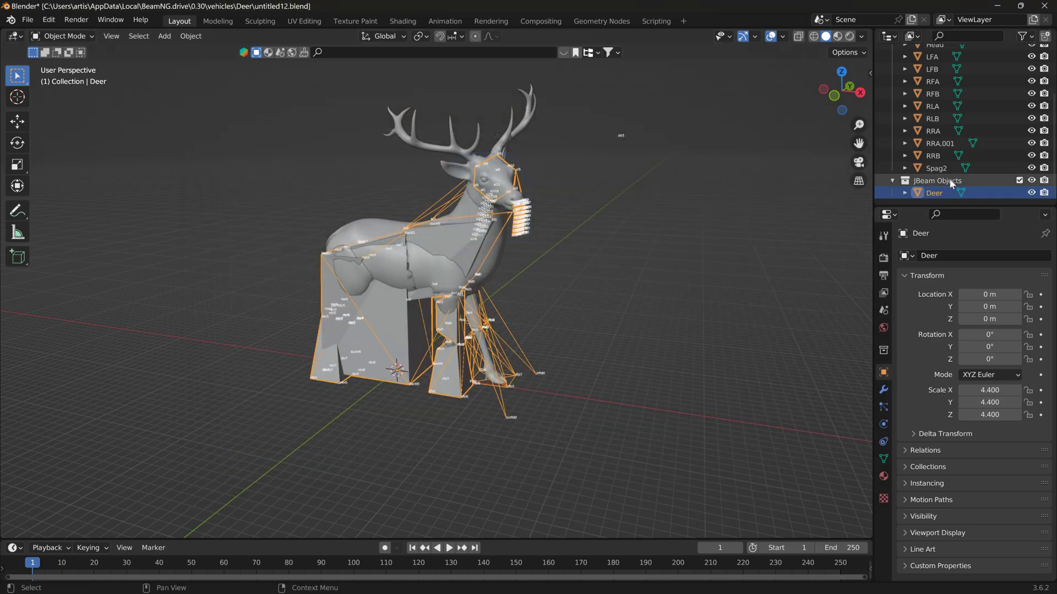
left_click(939, 193)
key("Delete")
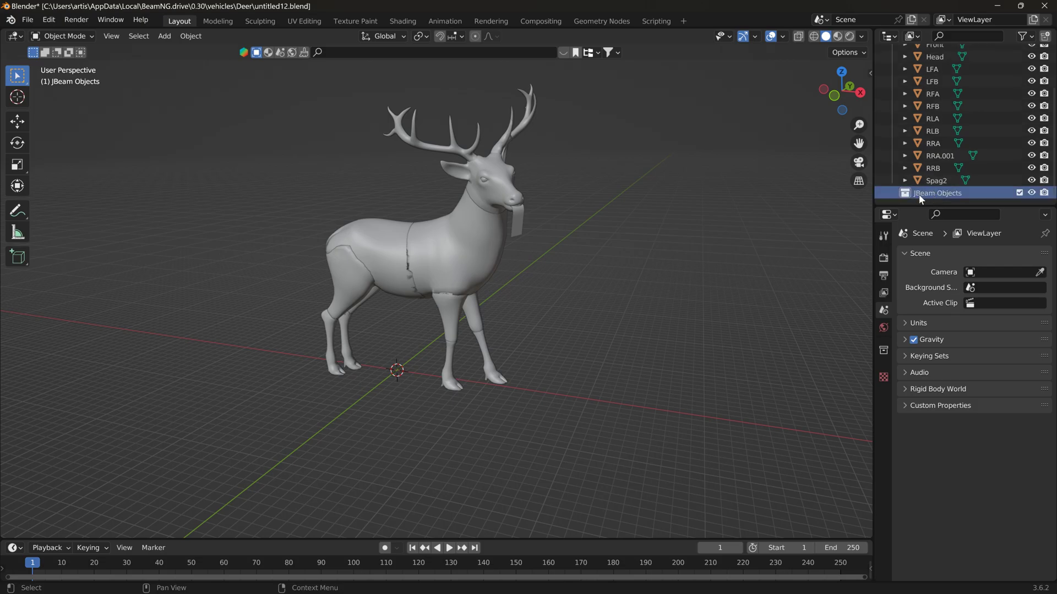
key("Delete")
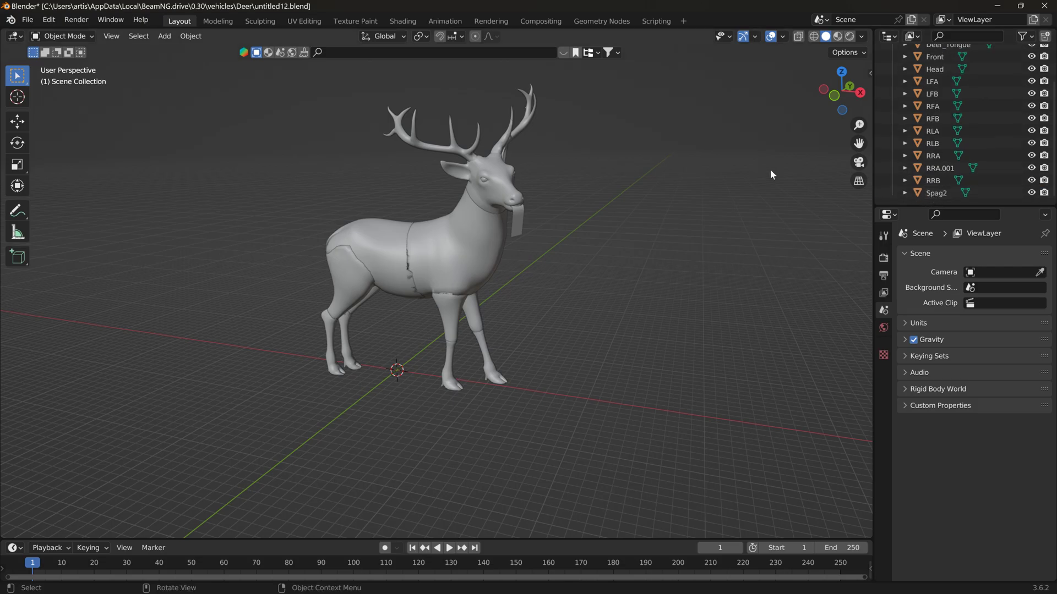
Export the deer mesh as Collada over untitled.dae
left_click(27, 20)
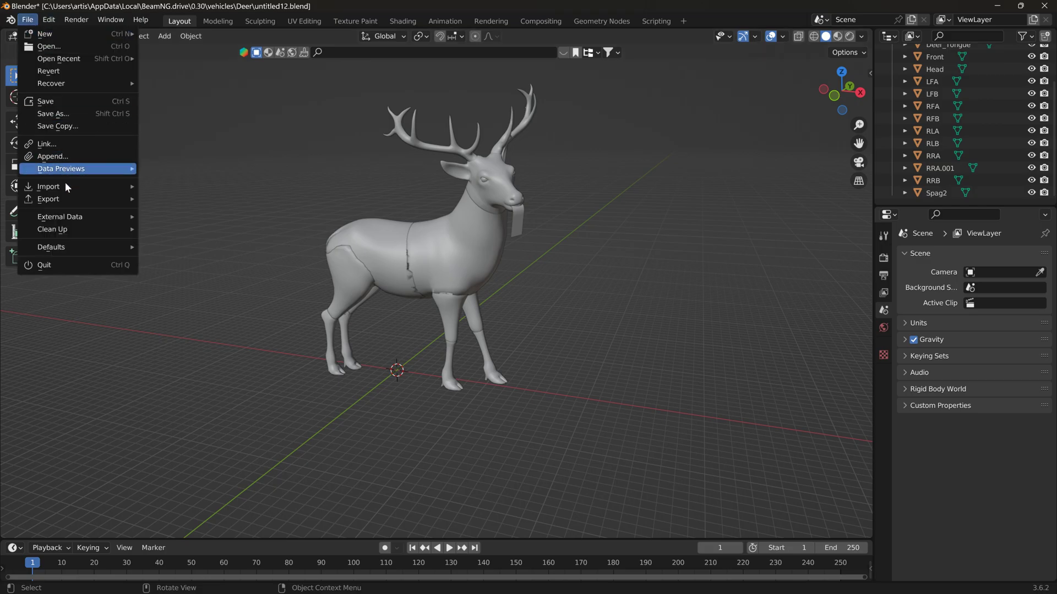
mouse_move(124, 200)
left_click(203, 200)
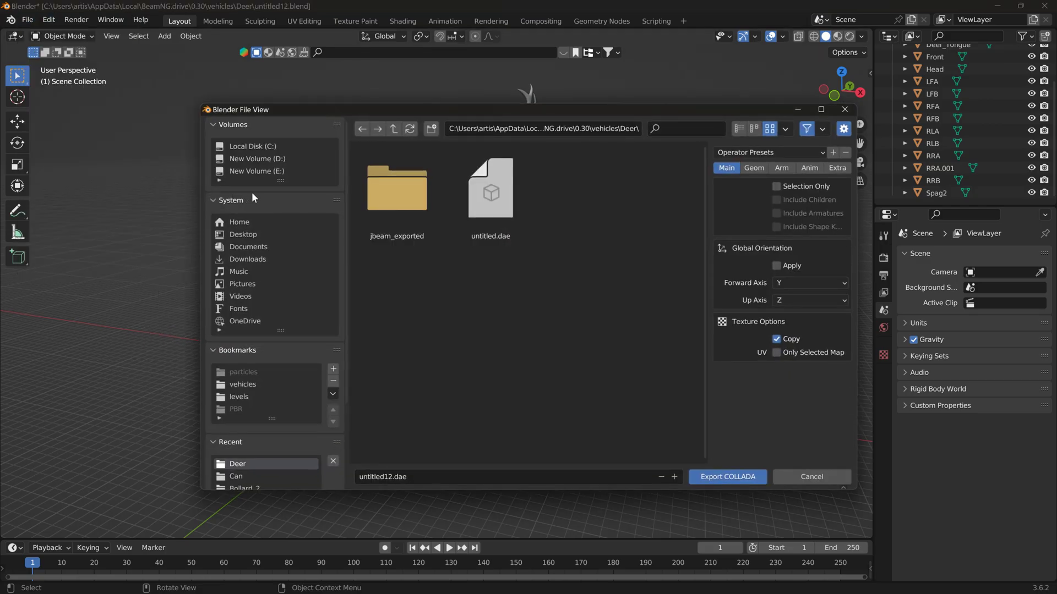
left_click(501, 196)
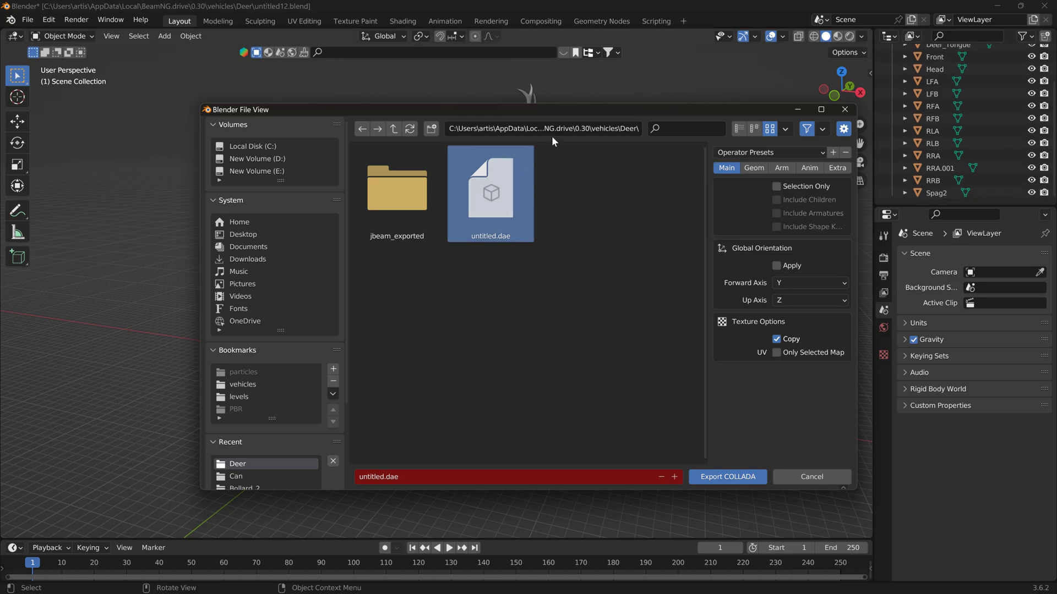
left_click(725, 477)
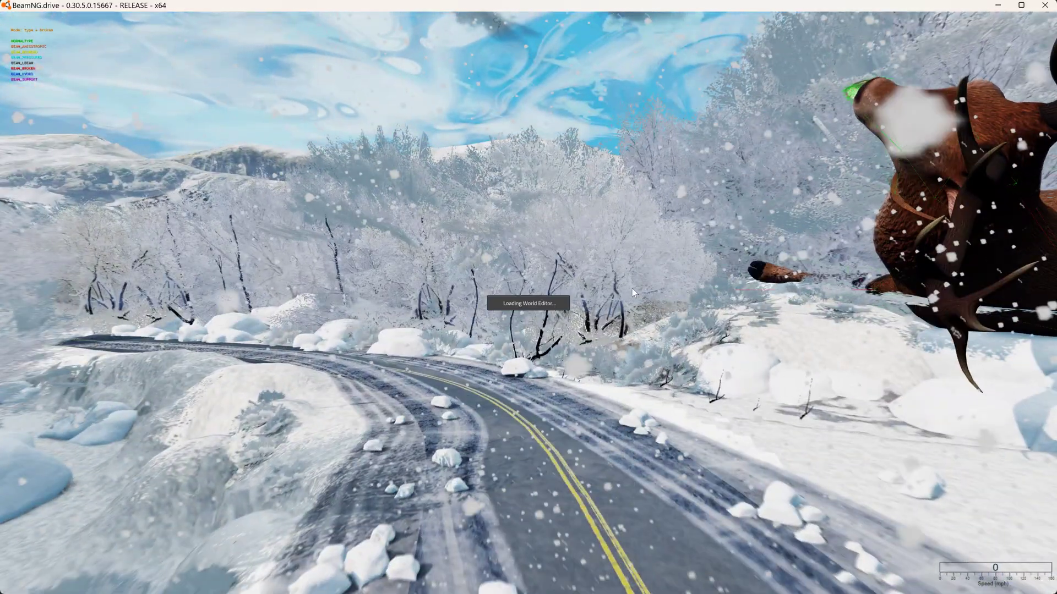
In the World Editor, move the deer along the road and zero its X rotation
key("F11")
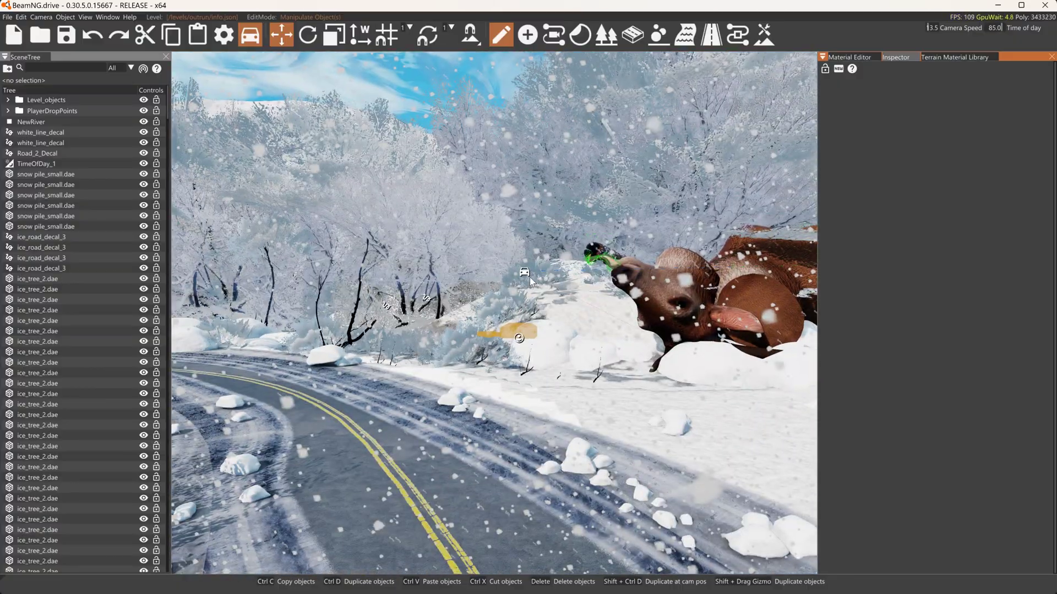
left_click(528, 278)
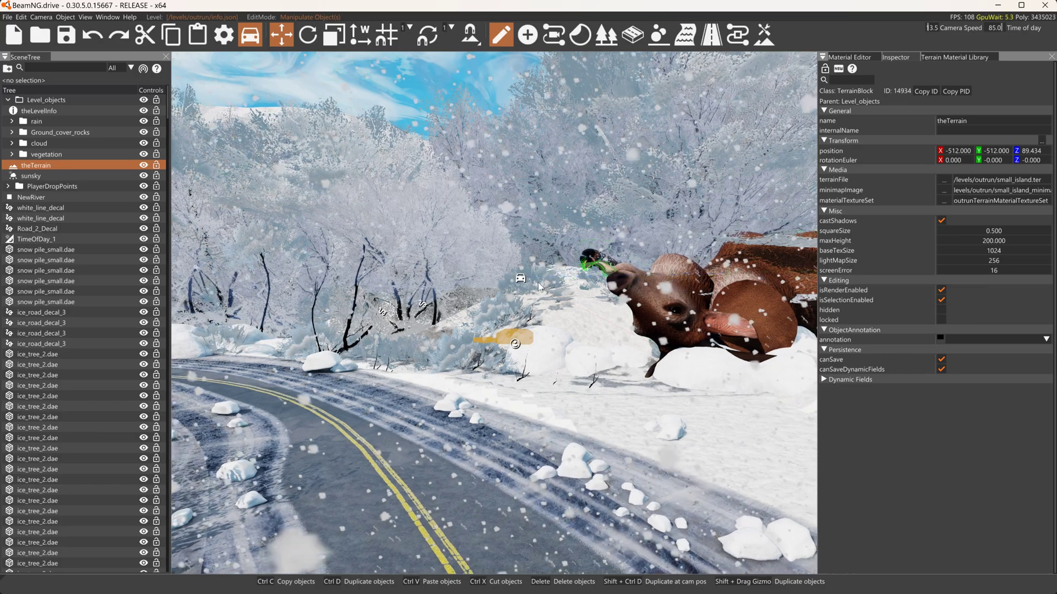
left_click(521, 285)
left_click_drag(521, 284, 406, 18)
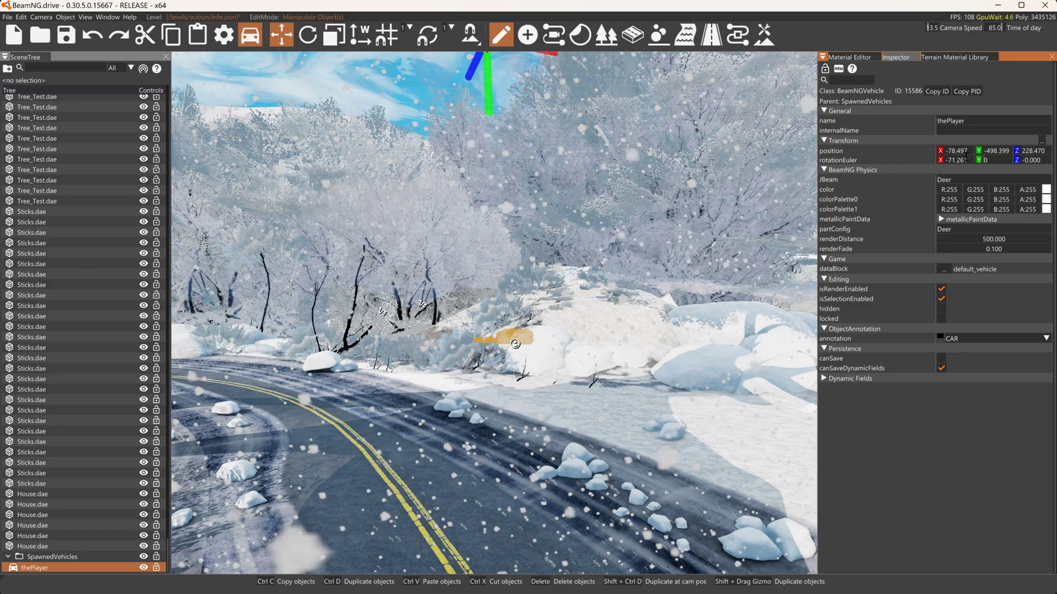
left_click(993, 160)
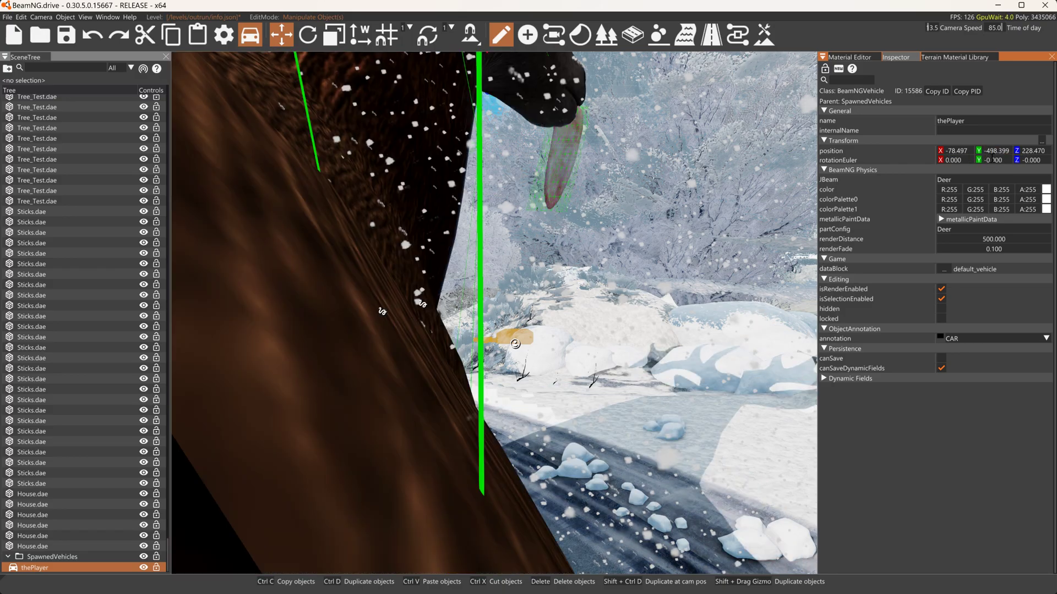
mouse_move(526, 238)
right_mouse_down()
mouse_move(429, 292)
mouse_move(389, 274)
mouse_move(527, 257)
right_mouse_up()
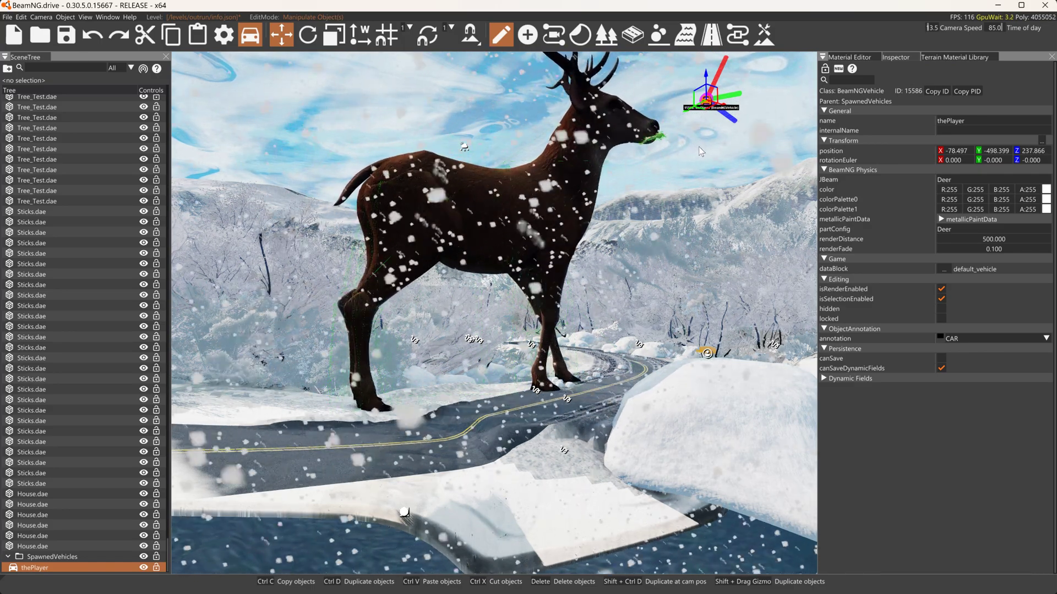
Close the World Editor and cycle the beam debug display through broken-only to simple mode
key("F11")
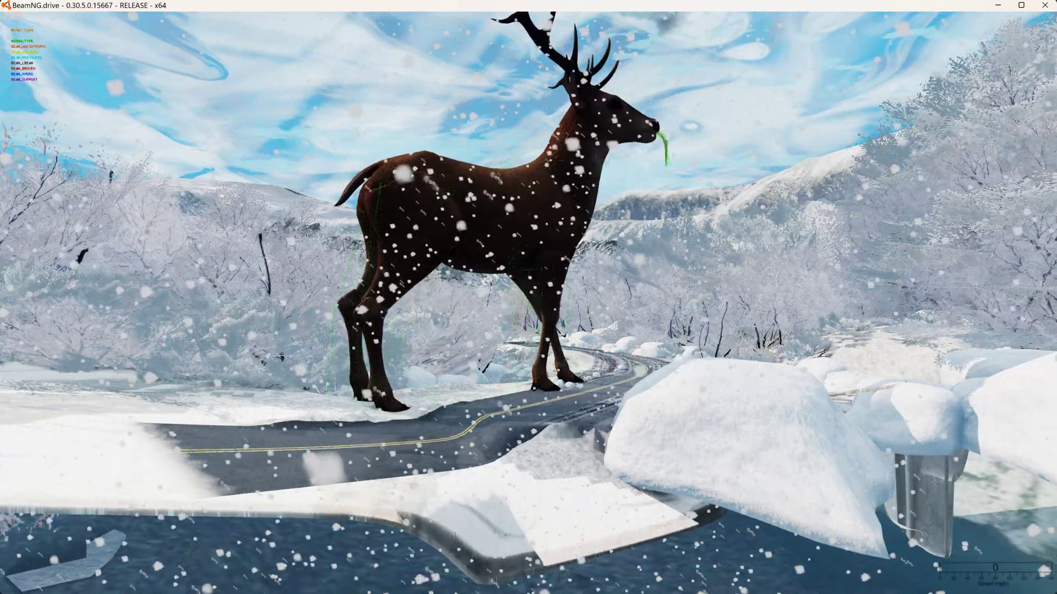
key("ctrl+b")
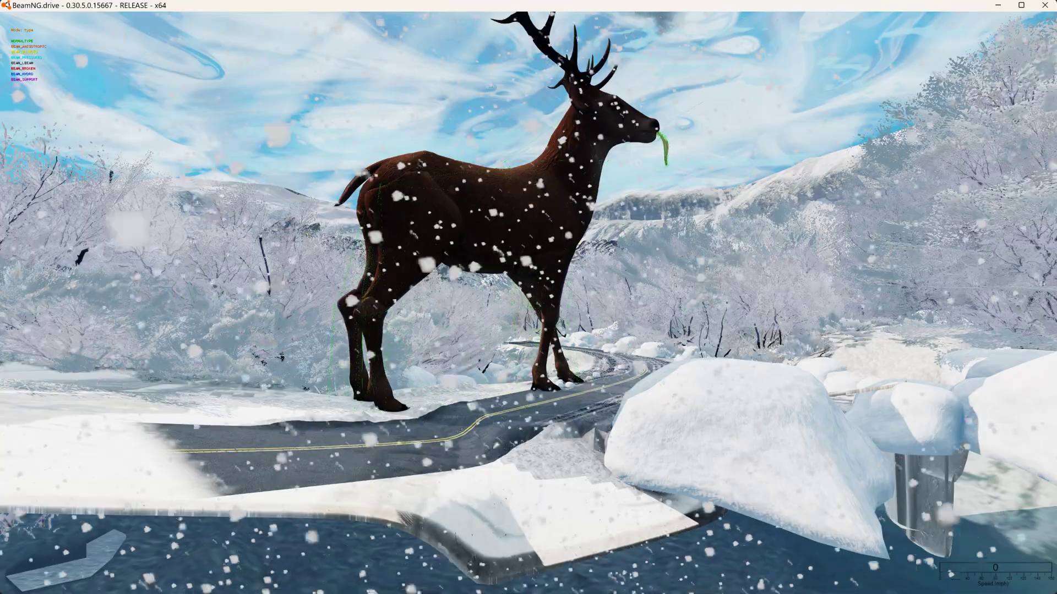
key("ctrl+b")
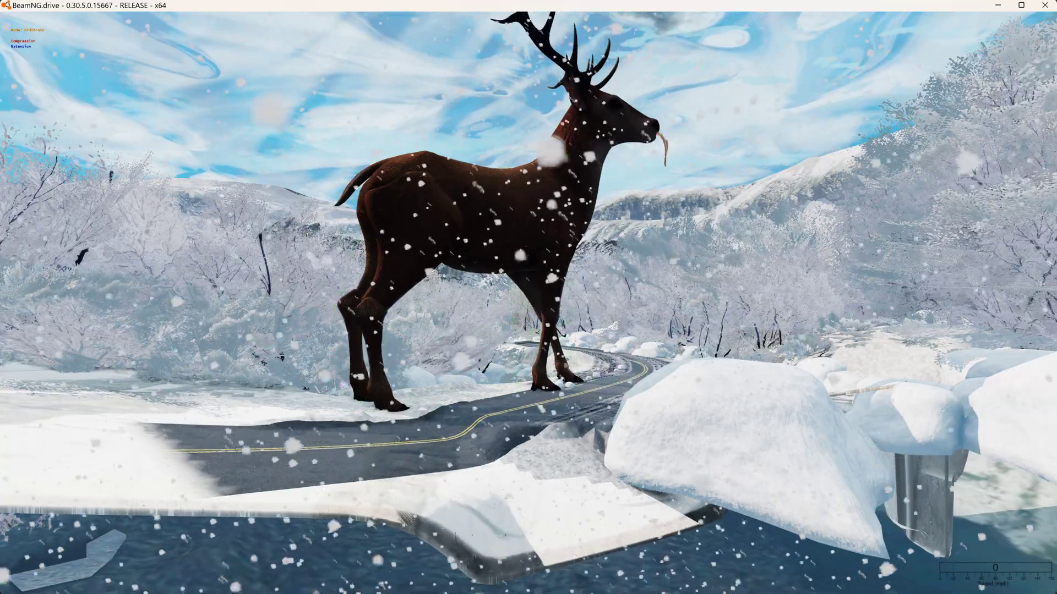
key("ctrl+b")
key("ctrl+b")
key("ctrl+b")
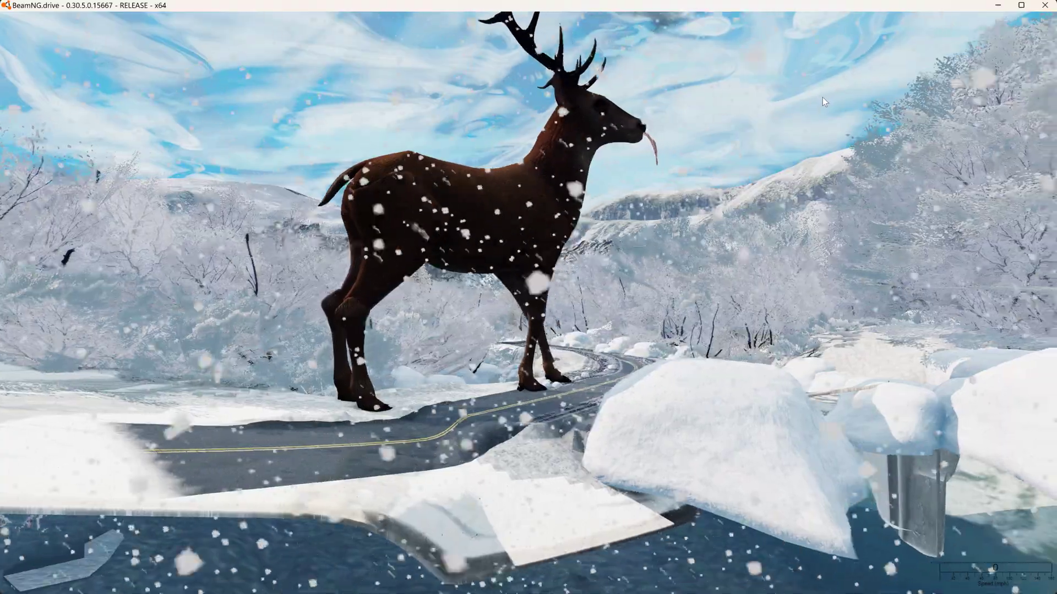
Orbit around the giant deer from below and above, flinging its tongue
right_click_drag(822, 97, 663, 190)
mouse_move(436, 177)
left_mouse_down()
mouse_move(361, 318)
mouse_move(425, 278)
mouse_move(430, 110)
left_mouse_up()
right_click_drag(428, 215, 407, 286)
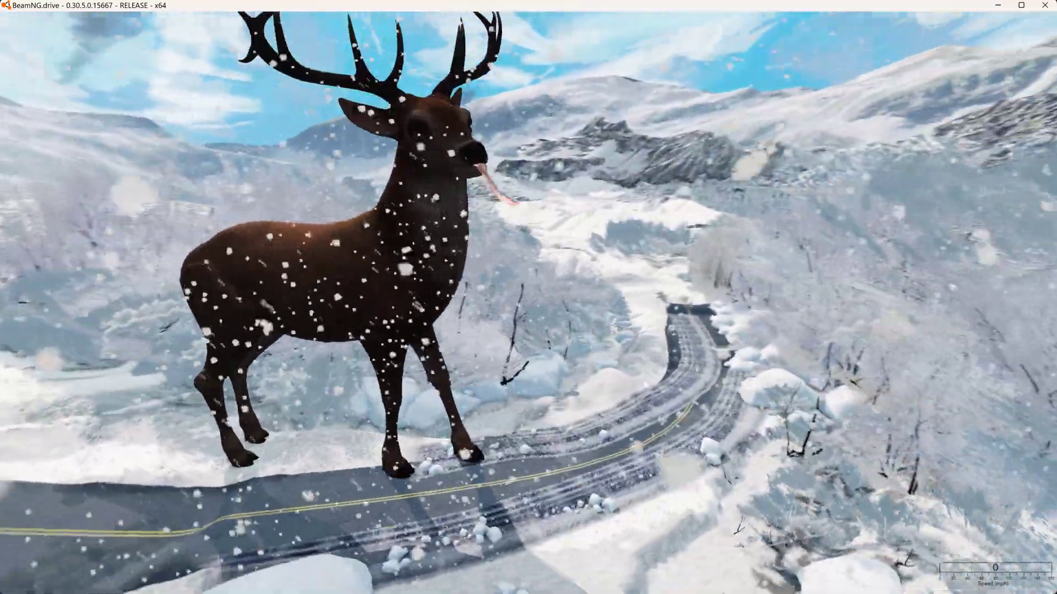
right_click_drag(418, 166, 450, 167)
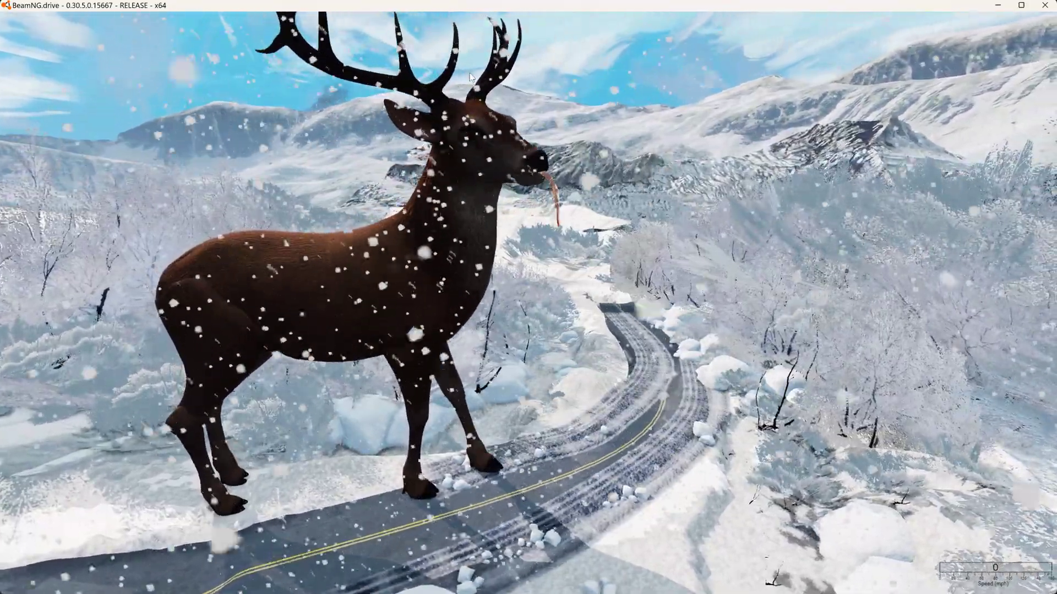